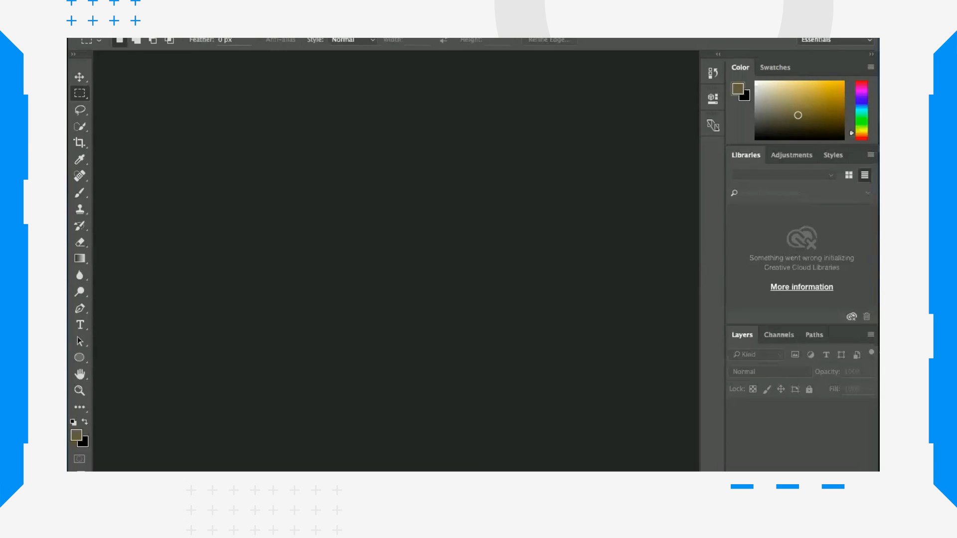
Step: Start a new document and name it Getting Started
{"action": "left_click", "coordinate": [183, 8]}
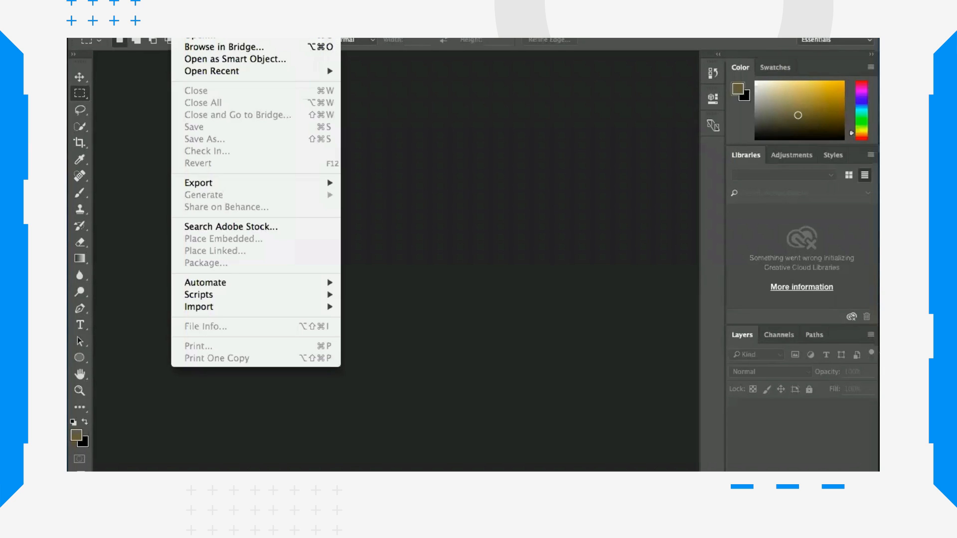
{"action": "left_click", "coordinate": [195, 23]}
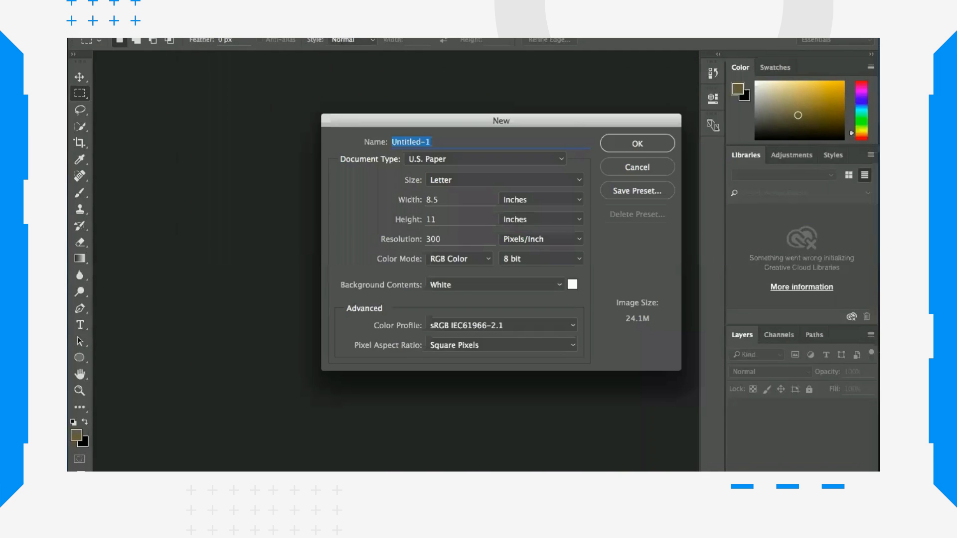
{"action": "left_click_drag", "start_coordinate": [576, 122], "coordinate": [547, 123]}
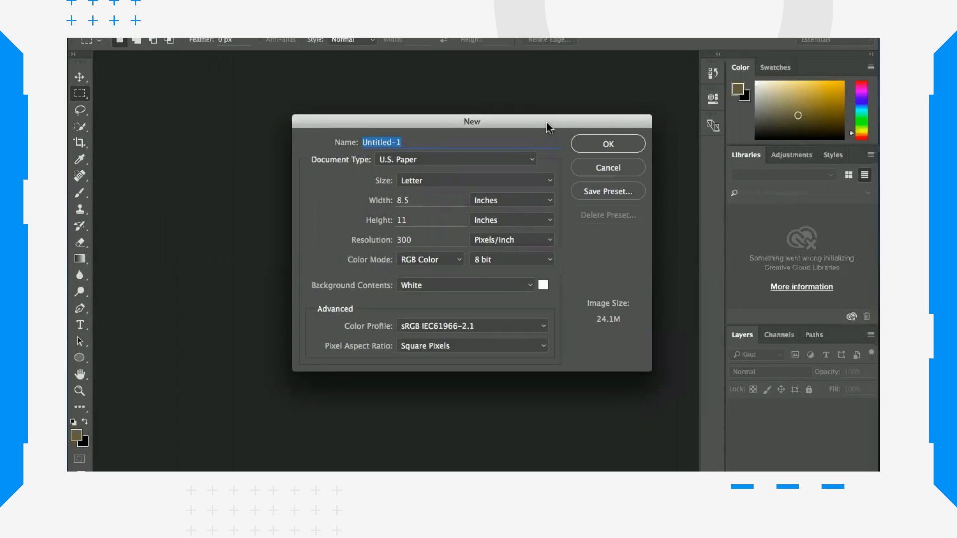
{"action": "type", "text": "Getting Started"}
Step: Set the new document's width and height to 10 inches each
{"action": "left_click", "coordinate": [415, 200]}
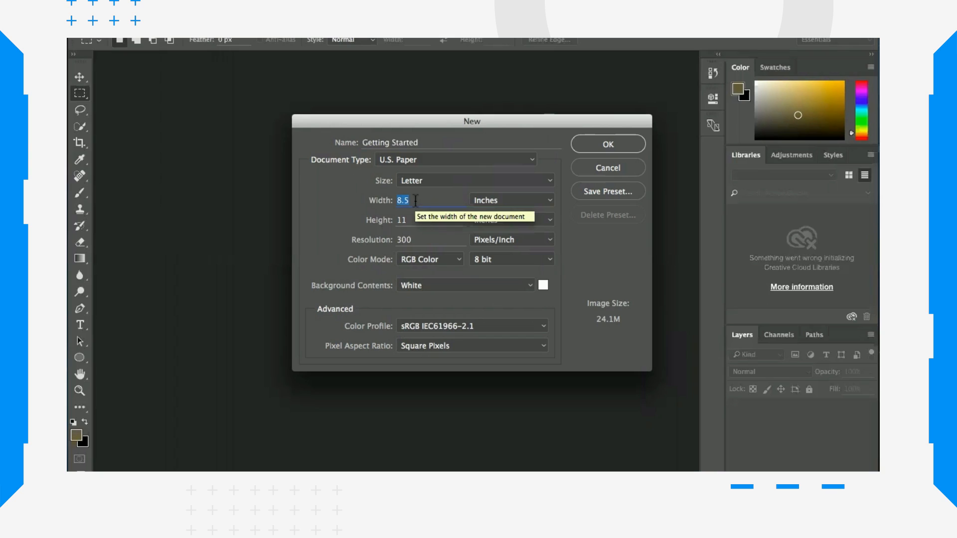
{"action": "type", "text": "10"}
{"action": "left_click", "coordinate": [421, 223]}
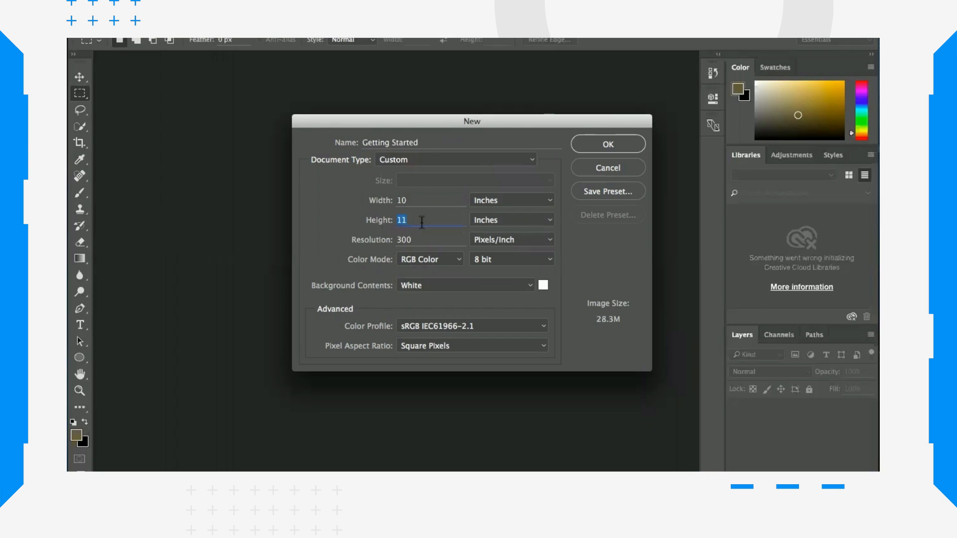
{"action": "type", "text": "10"}
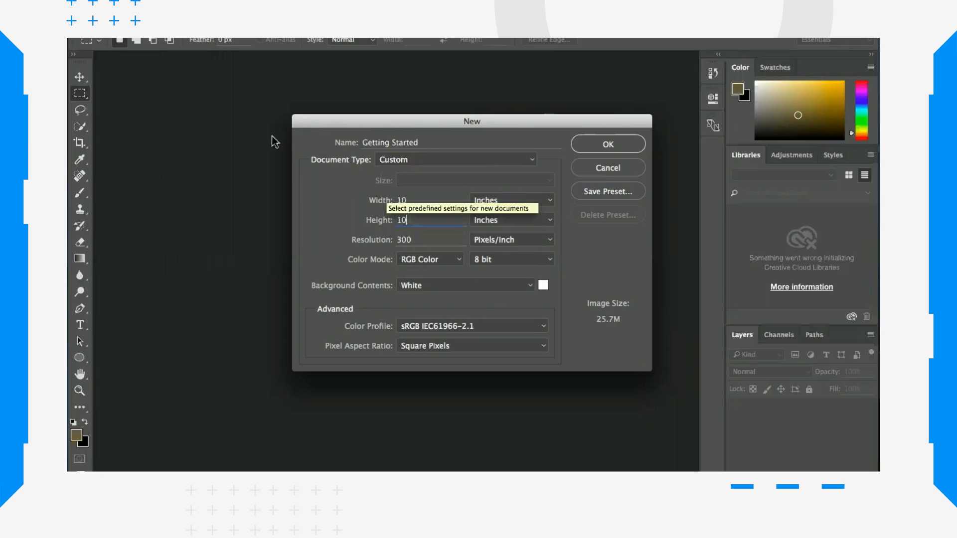
Step: Switch the document type to U.S. Paper and review its size presets
{"action": "left_click", "coordinate": [532, 160]}
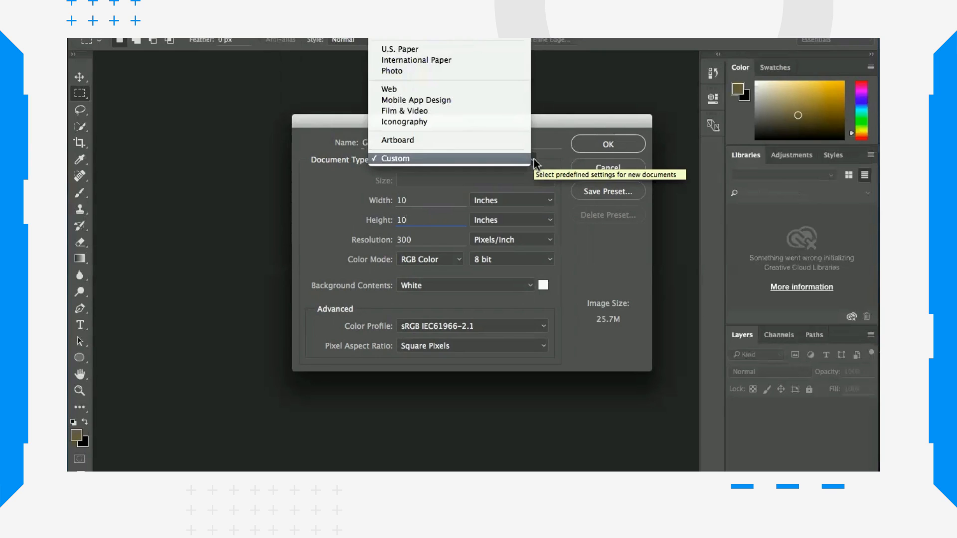
{"action": "left_click", "coordinate": [433, 51]}
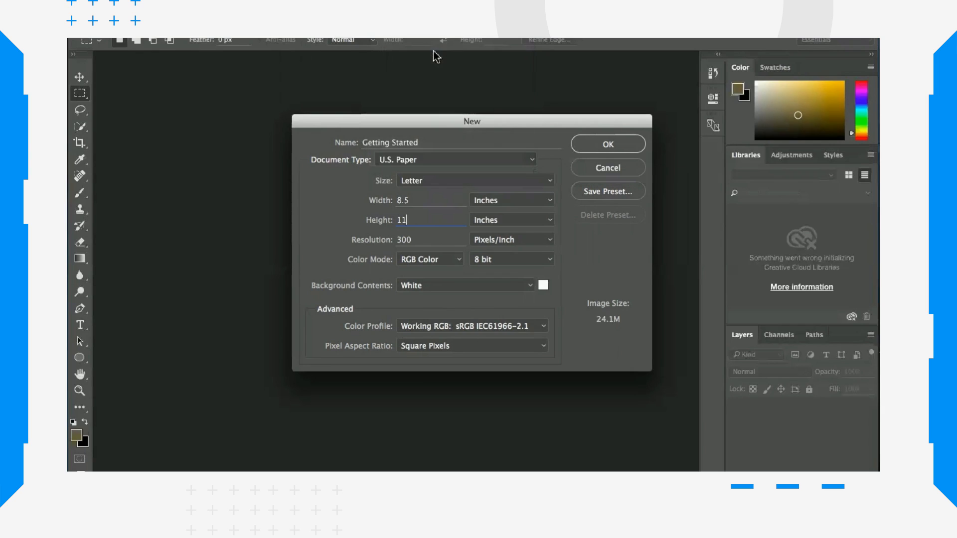
{"action": "left_click", "coordinate": [549, 181]}
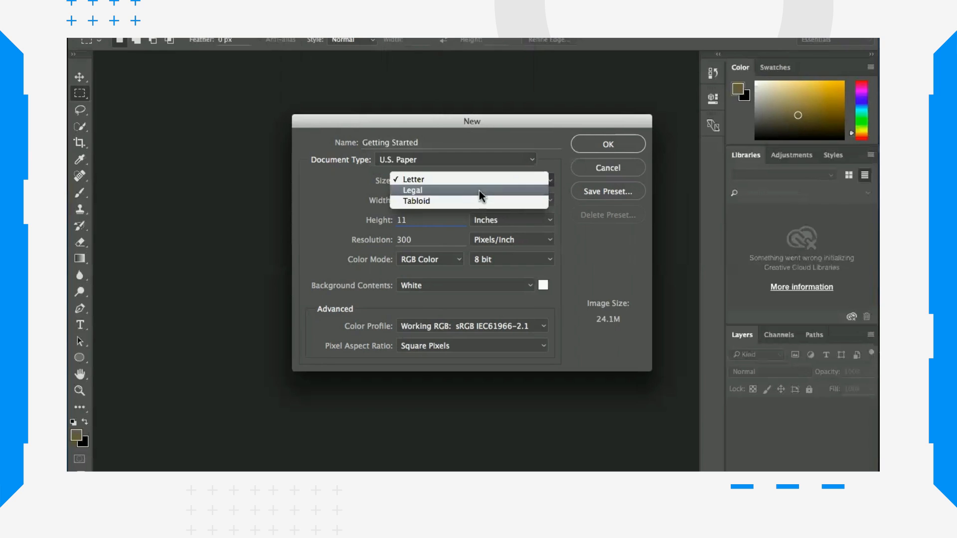
{"action": "left_click", "coordinate": [532, 160]}
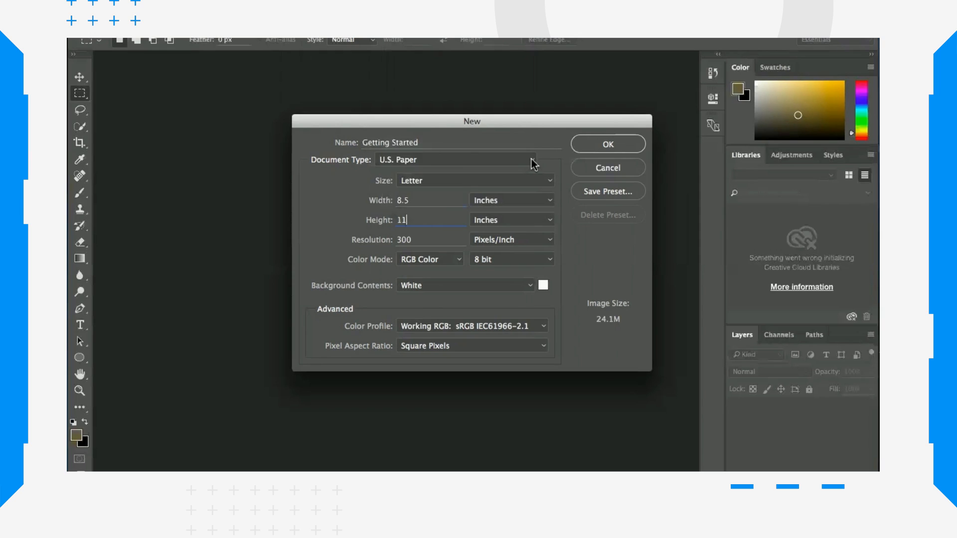
Step: Switch the document type to Photo and review its landscape and portrait size presets
{"action": "left_click", "coordinate": [532, 161]}
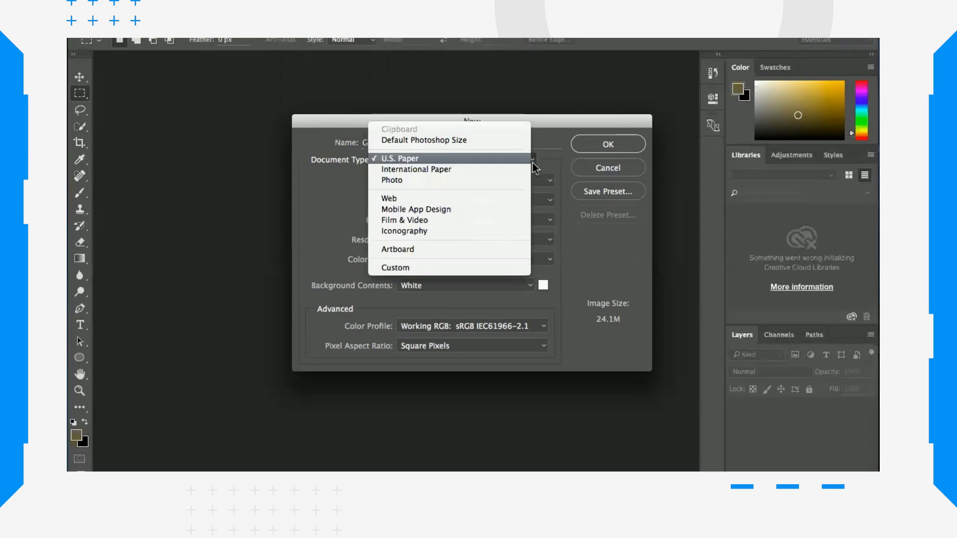
{"action": "left_click", "coordinate": [456, 178]}
{"action": "left_click", "coordinate": [551, 181]}
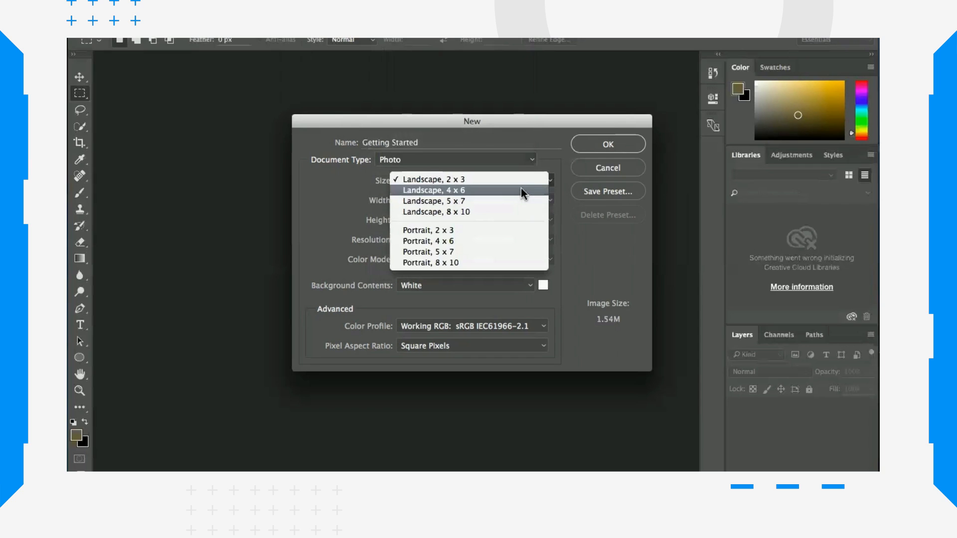
{"action": "left_click", "coordinate": [549, 154]}
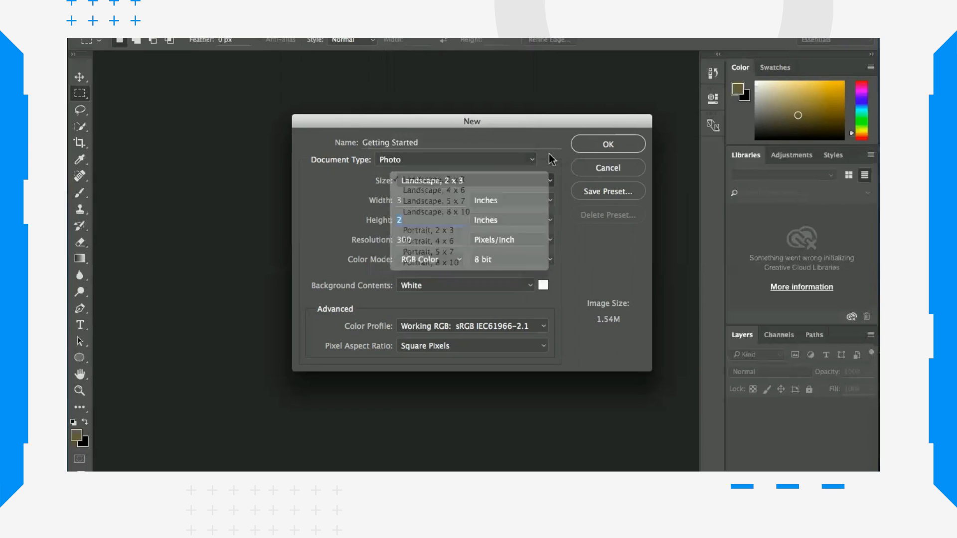
Step: Try the Mobile App Design and Iconography document types
{"action": "left_click", "coordinate": [533, 159]}
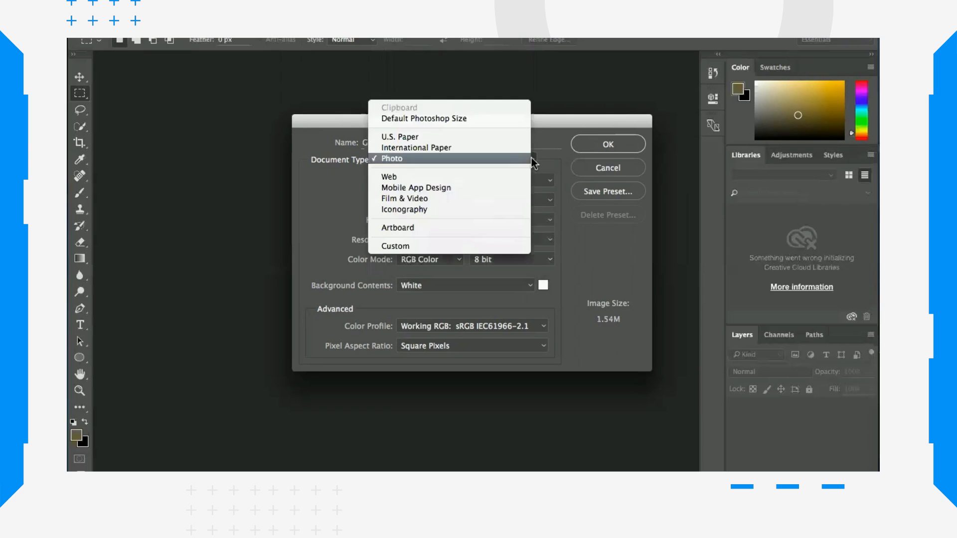
{"action": "left_click", "coordinate": [481, 188]}
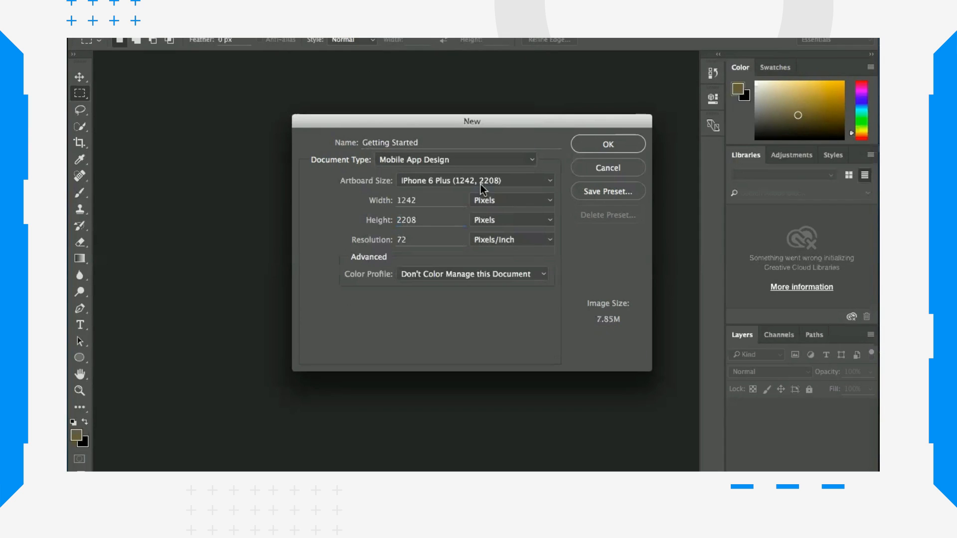
{"action": "left_click", "coordinate": [532, 160]}
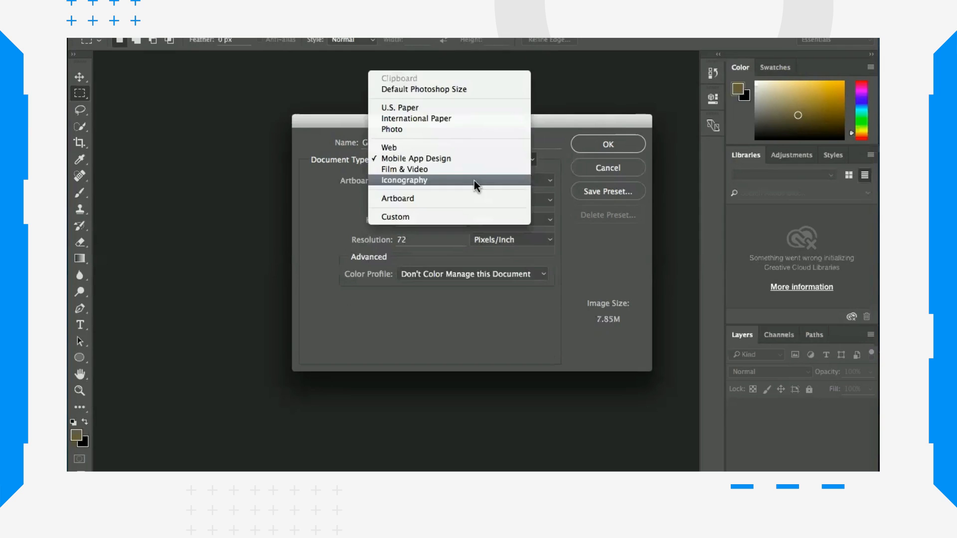
{"action": "left_click", "coordinate": [473, 181]}
Step: Set the document type back to U.S. Paper and the resolution to 72 pixels/inch
{"action": "left_click", "coordinate": [533, 159]}
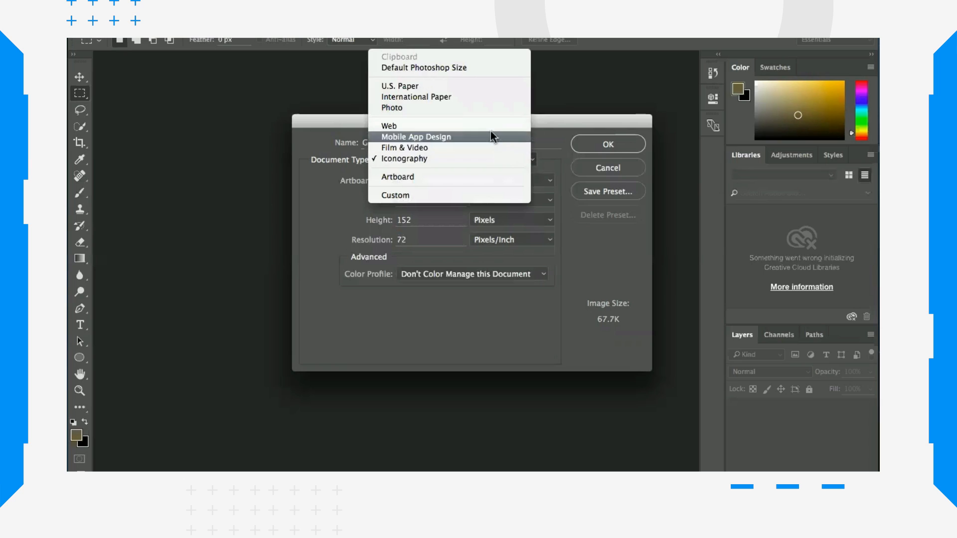
{"action": "left_click", "coordinate": [444, 87]}
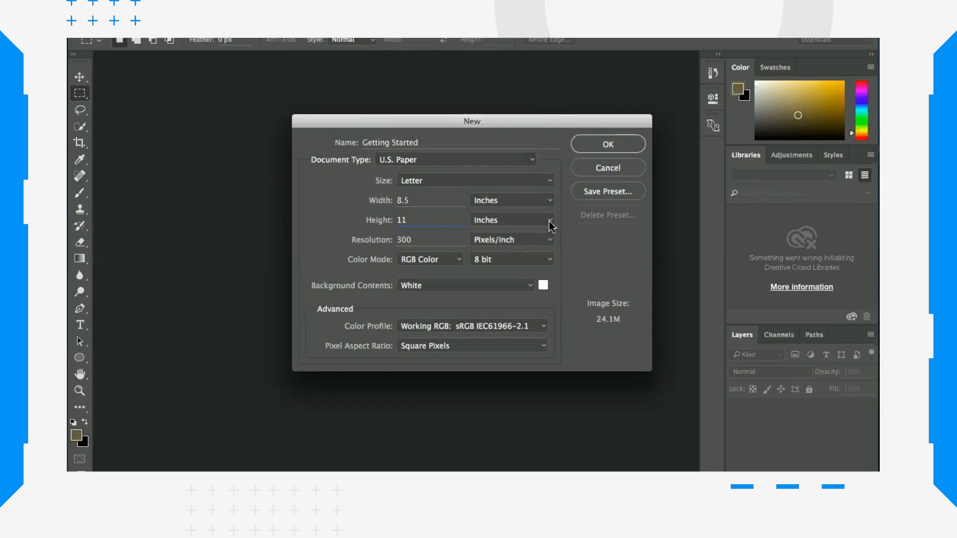
{"action": "double_click", "coordinate": [412, 237]}
{"action": "type", "text": "72"}
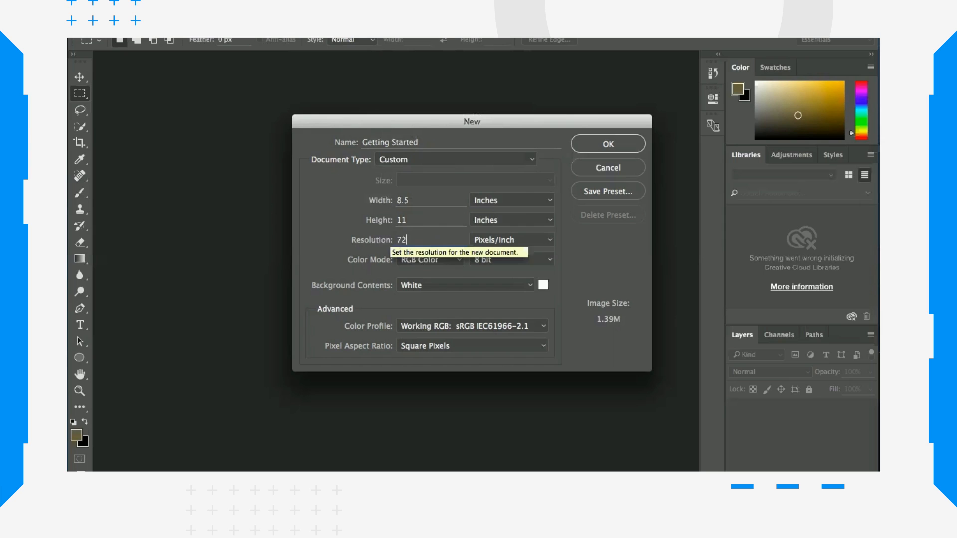
Step: Keep RGB Color as the color mode and create the document
{"action": "left_click", "coordinate": [459, 260]}
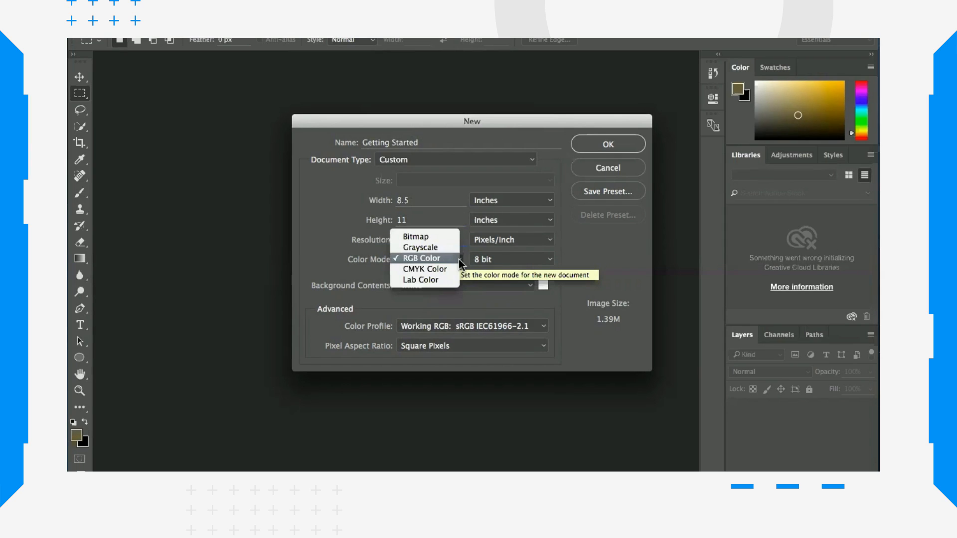
{"action": "left_click", "coordinate": [440, 259]}
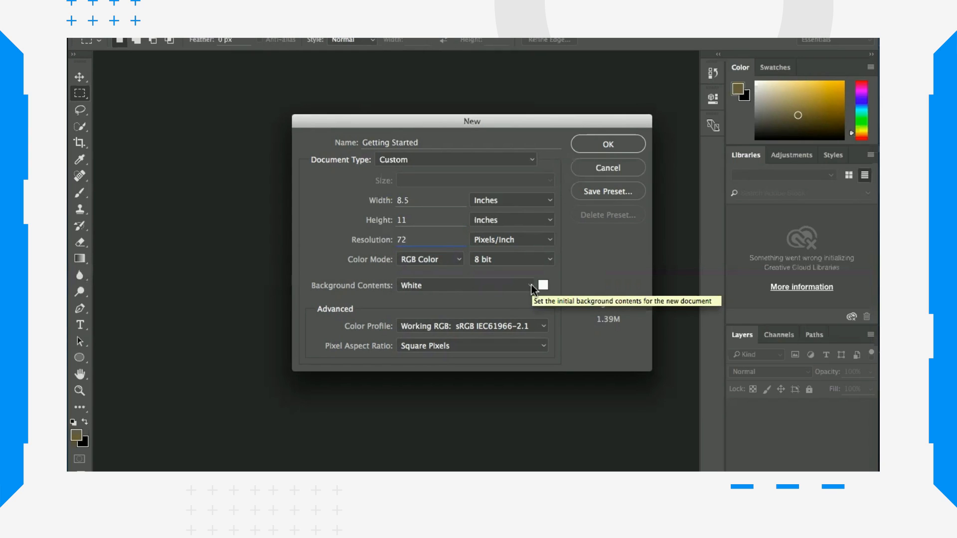
{"action": "left_click", "coordinate": [608, 147]}
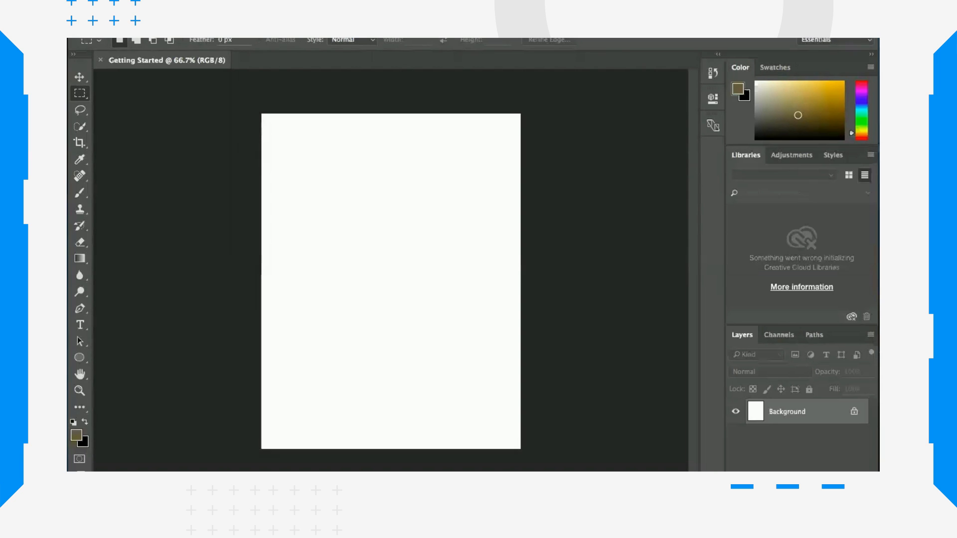
{"action": "left_click", "coordinate": [182, 8]}
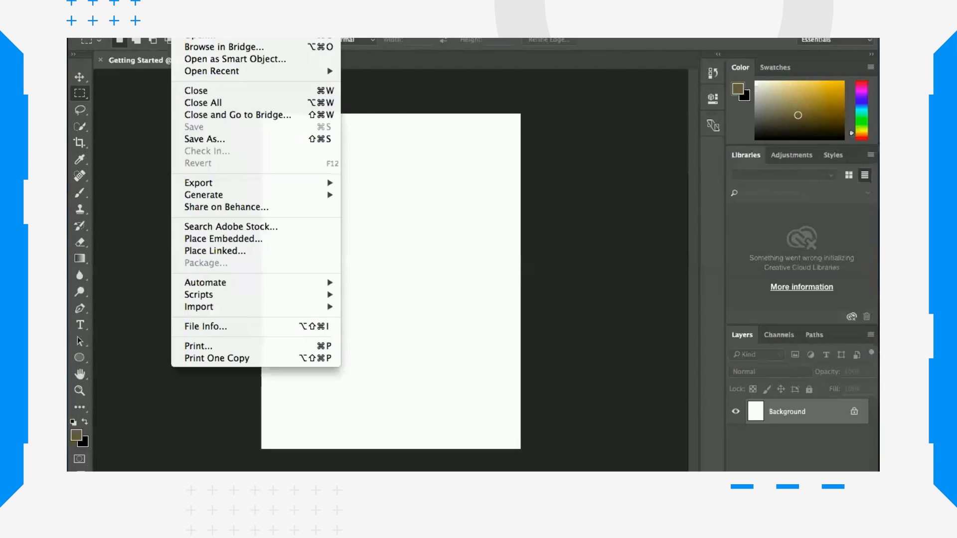
{"action": "mouse_move", "coordinate": [471, 8]}
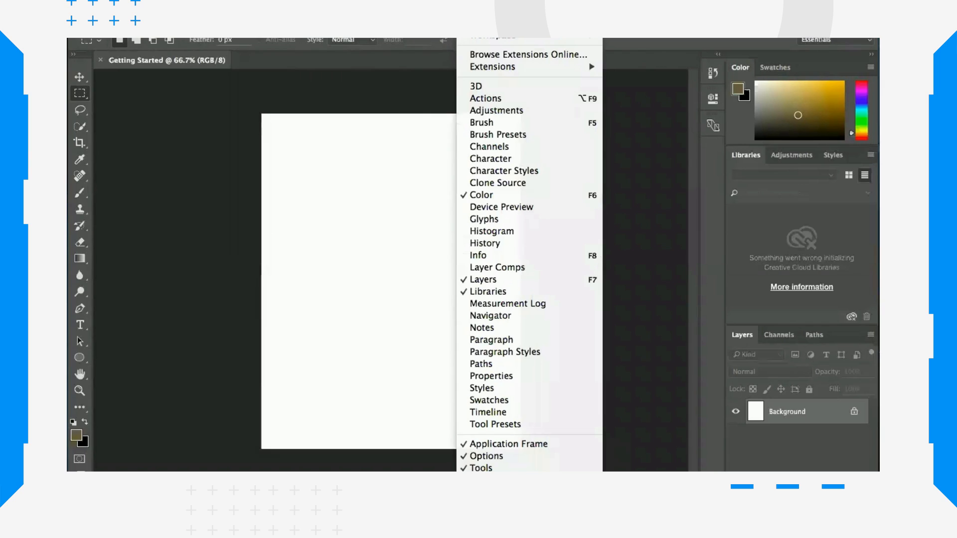
{"action": "left_click", "coordinate": [295, 85]}
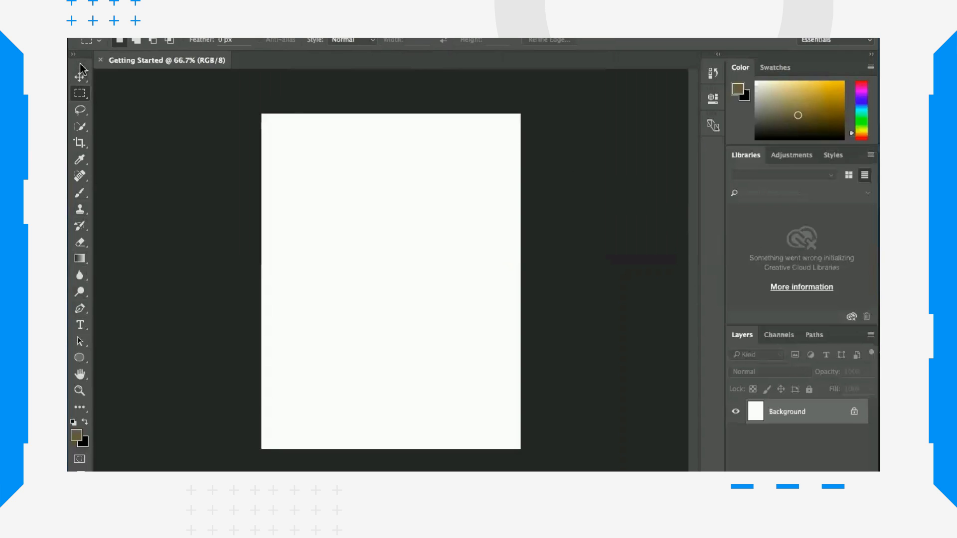
Step: Move the Tools panel next to the panels, then reset the Essentials workspace
{"action": "left_click_drag", "start_coordinate": [82, 63], "coordinate": [690, 108]}
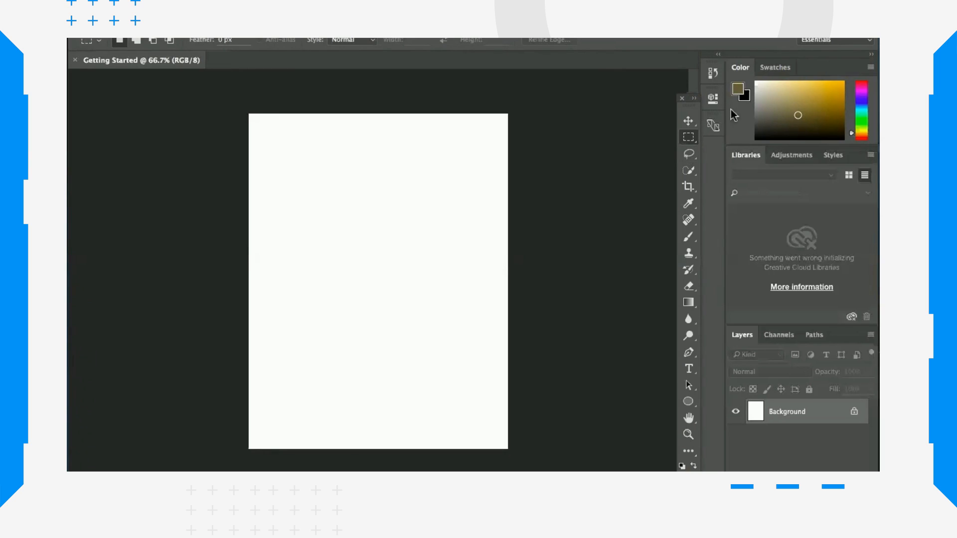
{"action": "left_click", "coordinate": [870, 44]}
{"action": "left_click", "coordinate": [869, 44]}
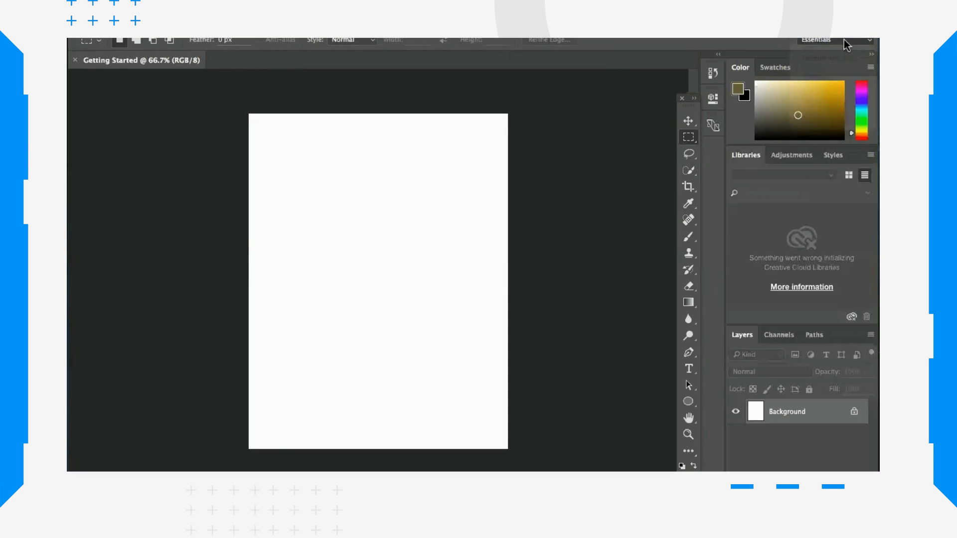
{"action": "left_click", "coordinate": [870, 44]}
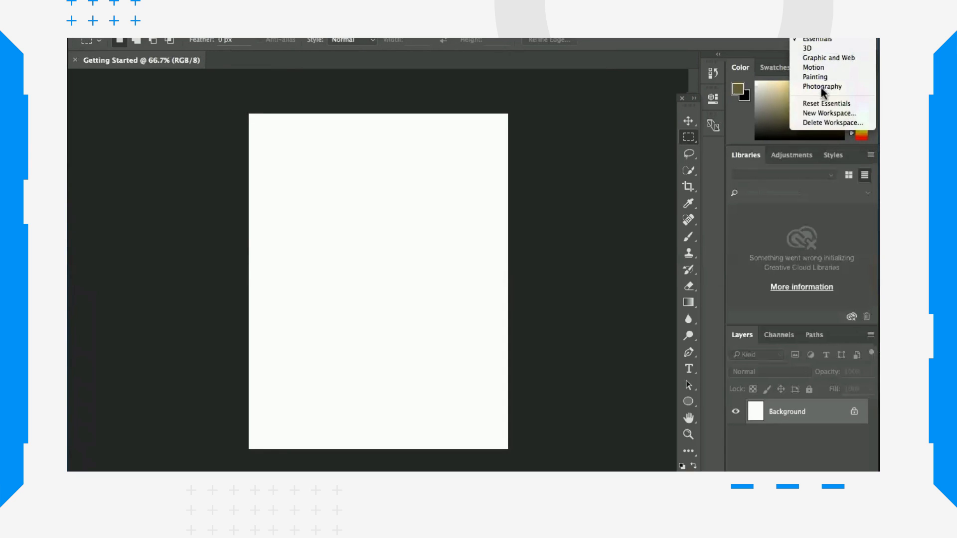
{"action": "left_click", "coordinate": [826, 106]}
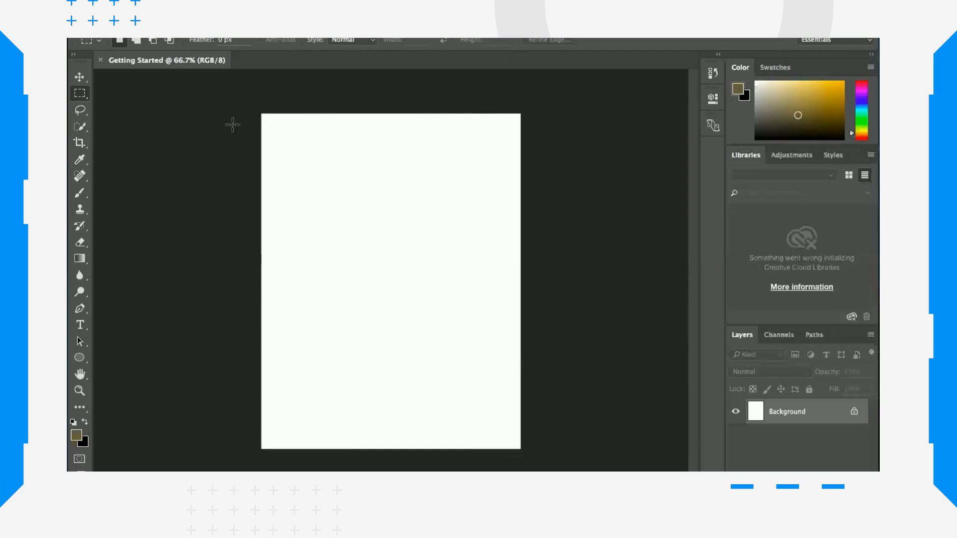
Step: Step through the Move, Marquee, Lasso and Quick Selection tools to explore the toolbar
{"action": "left_click", "coordinate": [79, 77]}
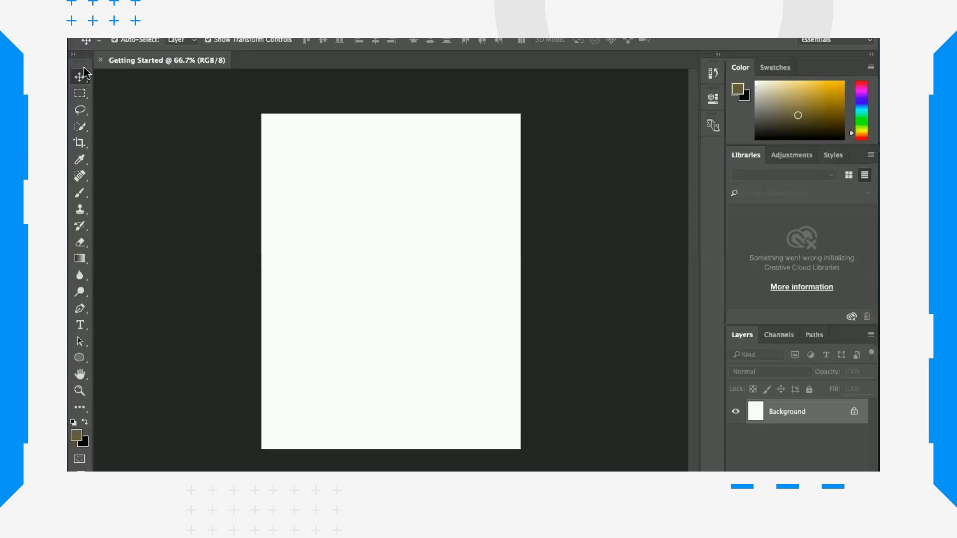
{"action": "left_click", "coordinate": [82, 94]}
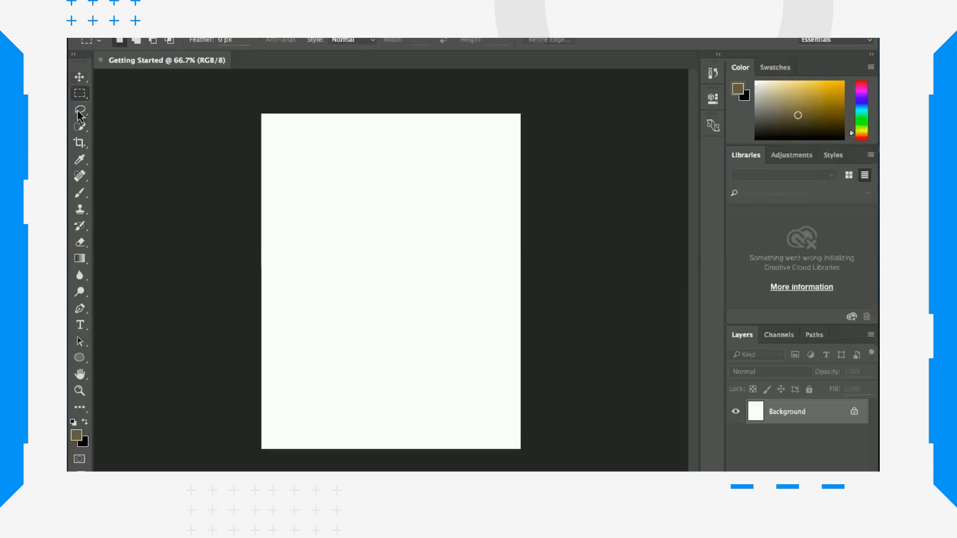
{"action": "left_click", "coordinate": [78, 110]}
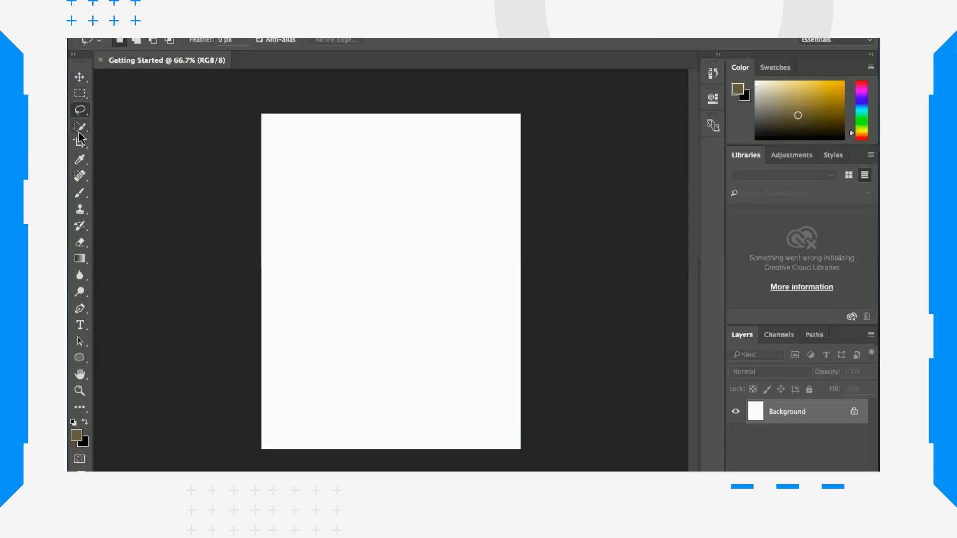
{"action": "left_click", "coordinate": [79, 127]}
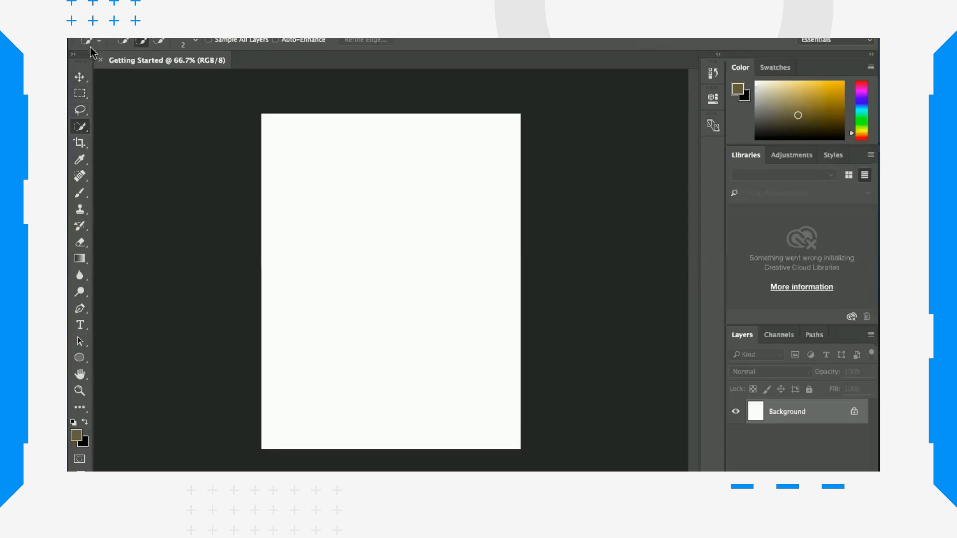
{"action": "left_click", "coordinate": [80, 77]}
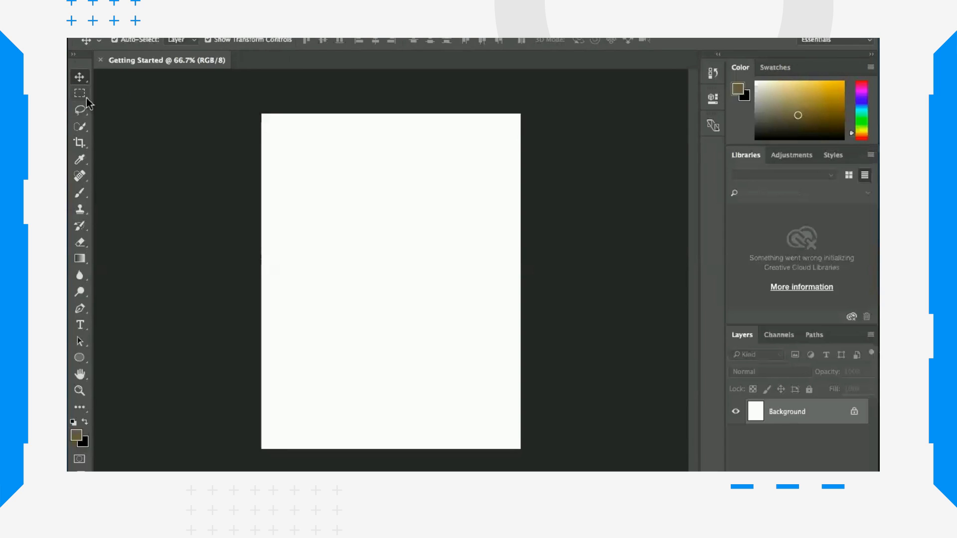
Step: Draw a square selection of about 190 by 185 px in the upper part of the canvas with the Rectangular Marquee Tool
{"action": "left_click", "coordinate": [86, 98]}
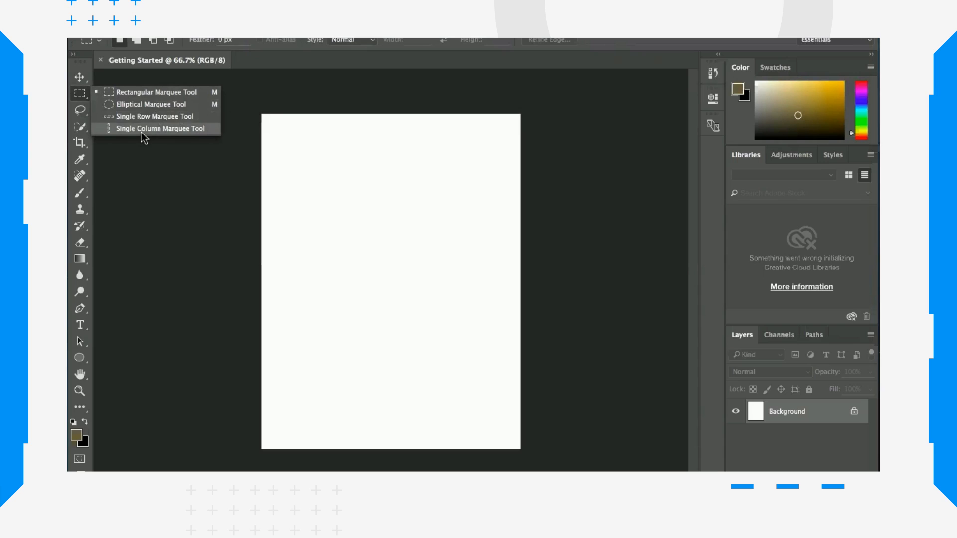
{"action": "left_click", "coordinate": [142, 92]}
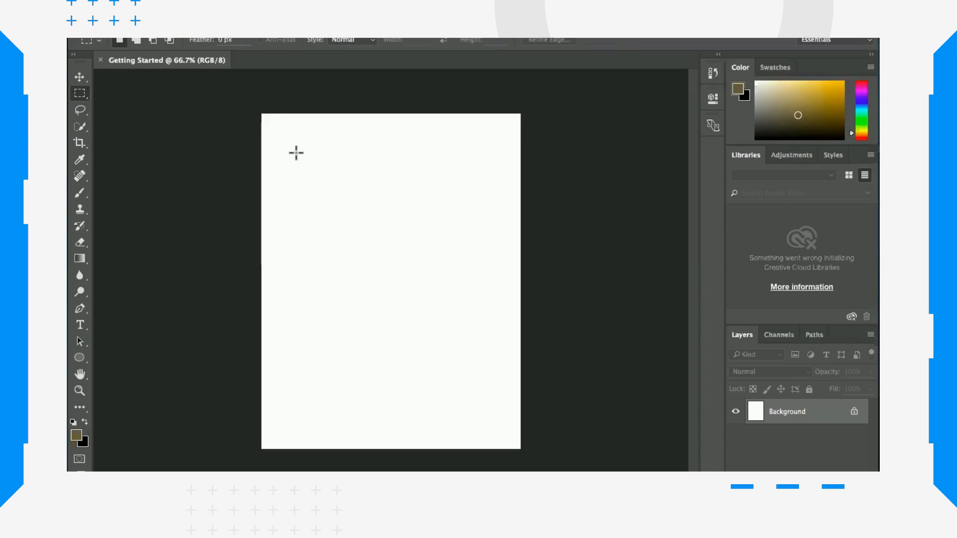
{"action": "left_click_drag", "start_coordinate": [296, 153], "coordinate": [474, 326]}
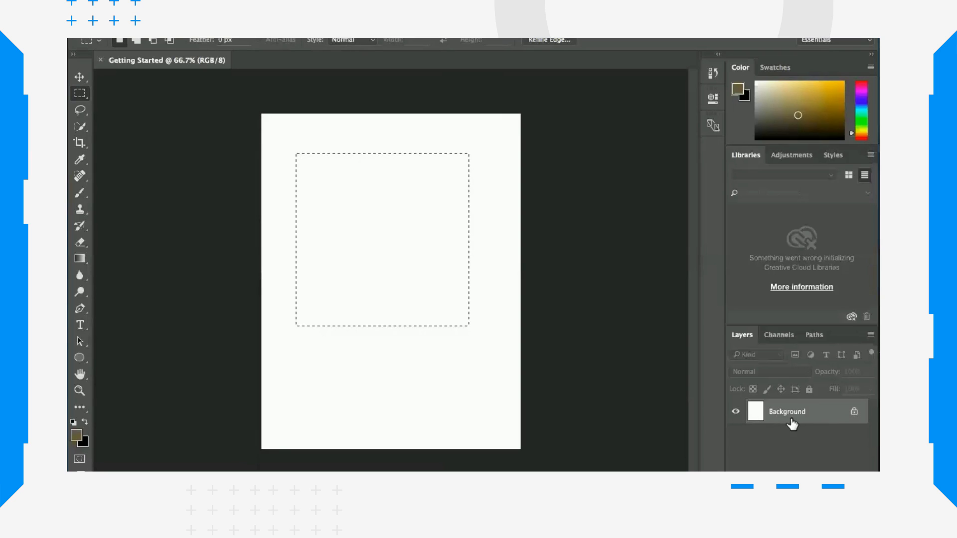
Step: Unlock the Background layer, then cut the selected square and paste it as a new layer
{"action": "left_click", "coordinate": [853, 412]}
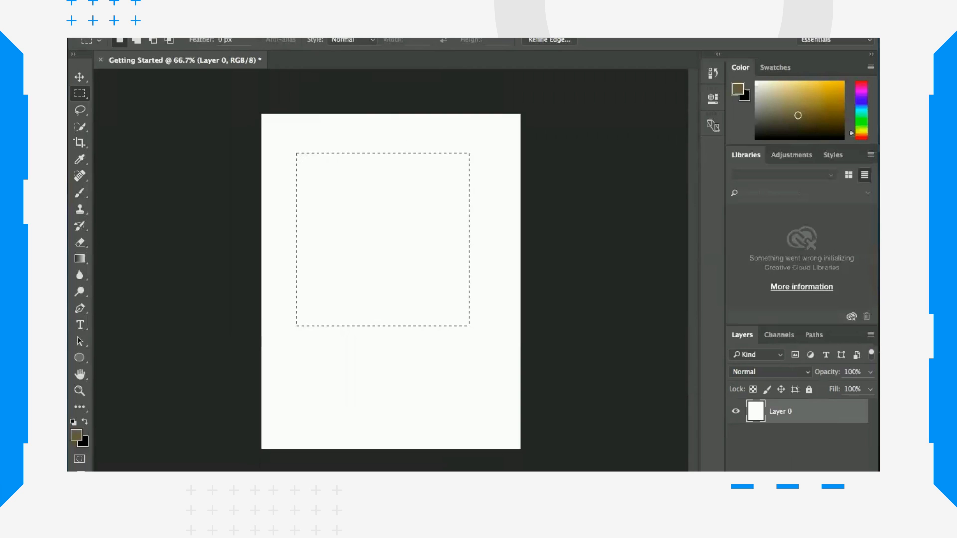
{"action": "left_click", "coordinate": [211, 8]}
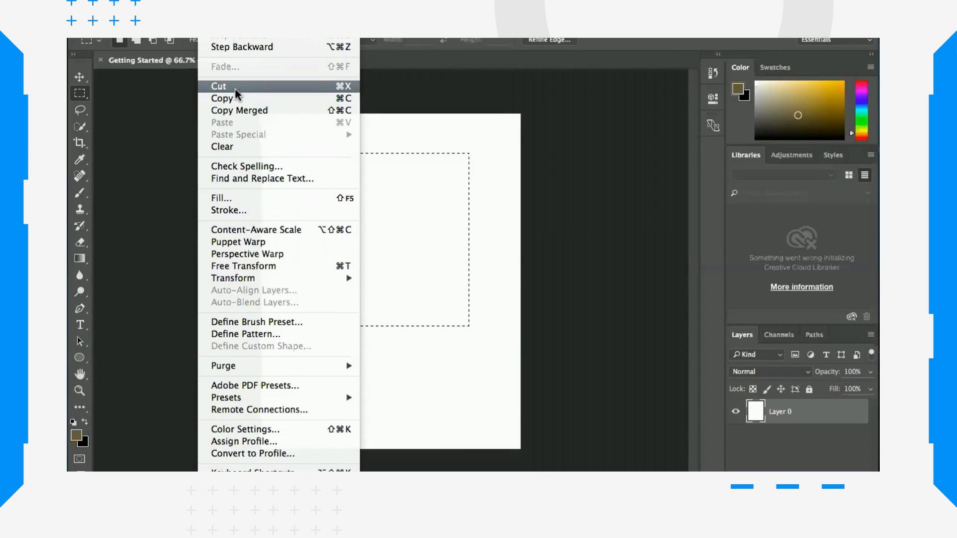
{"action": "left_click", "coordinate": [318, 90]}
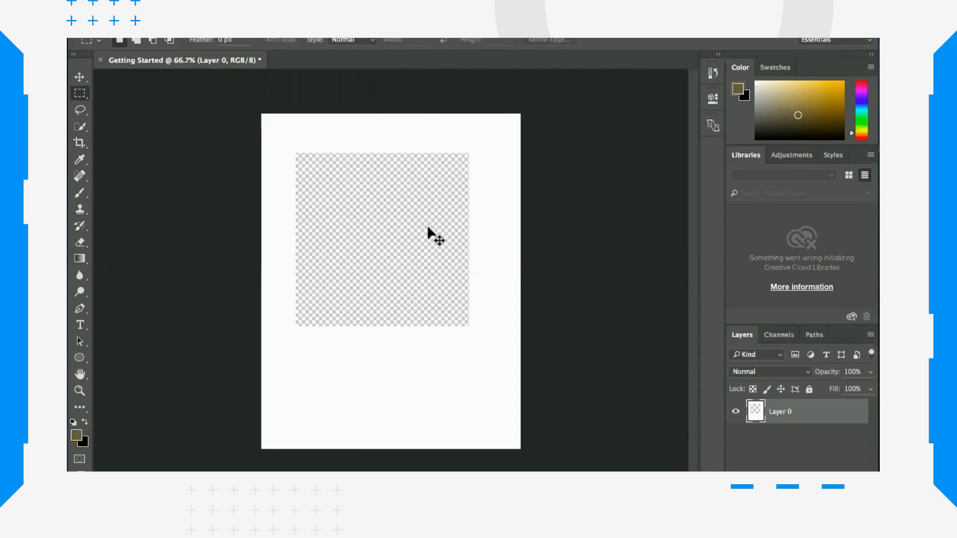
{"action": "key", "text": "super+v"}
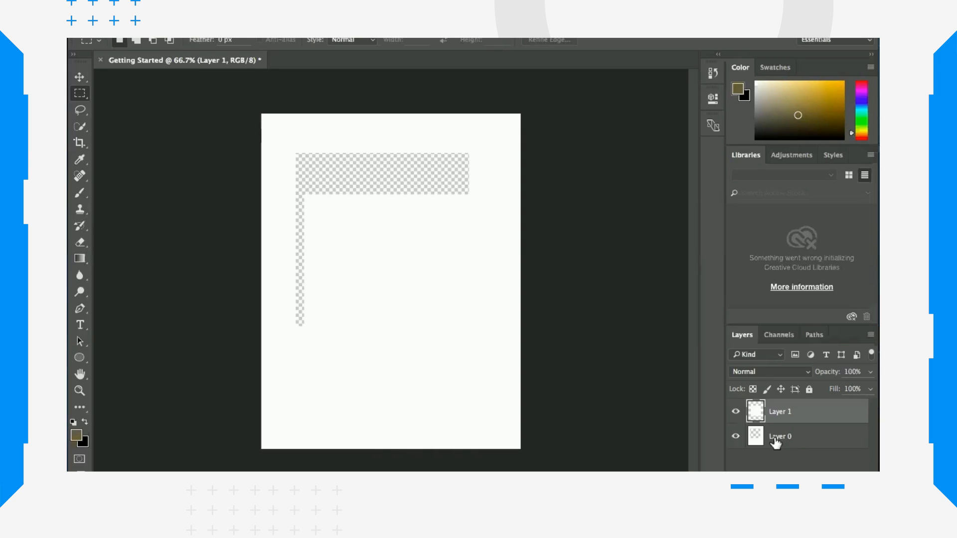
Step: Fill Layer 0 with the dark blue 38416d using the Paint Bucket Tool
{"action": "left_click", "coordinate": [797, 438]}
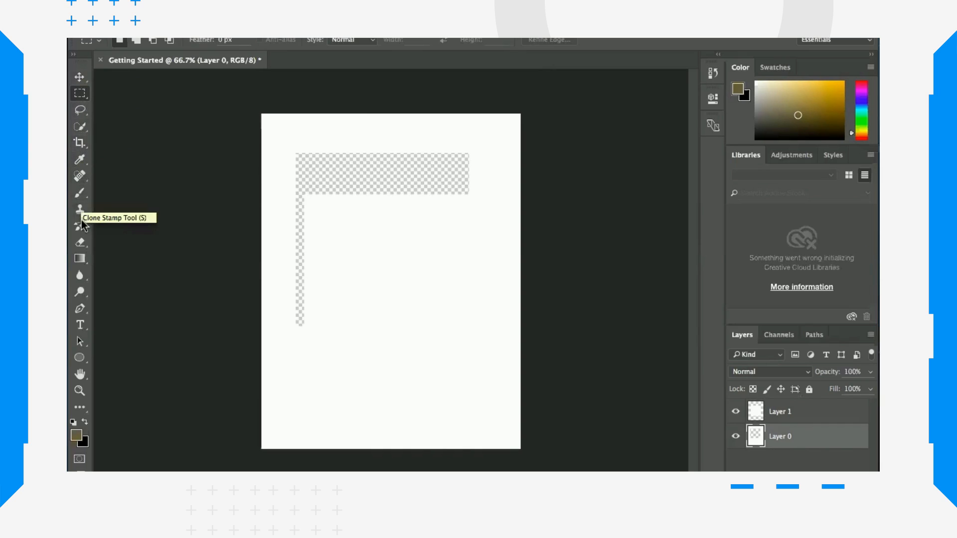
{"action": "left_click", "coordinate": [84, 260]}
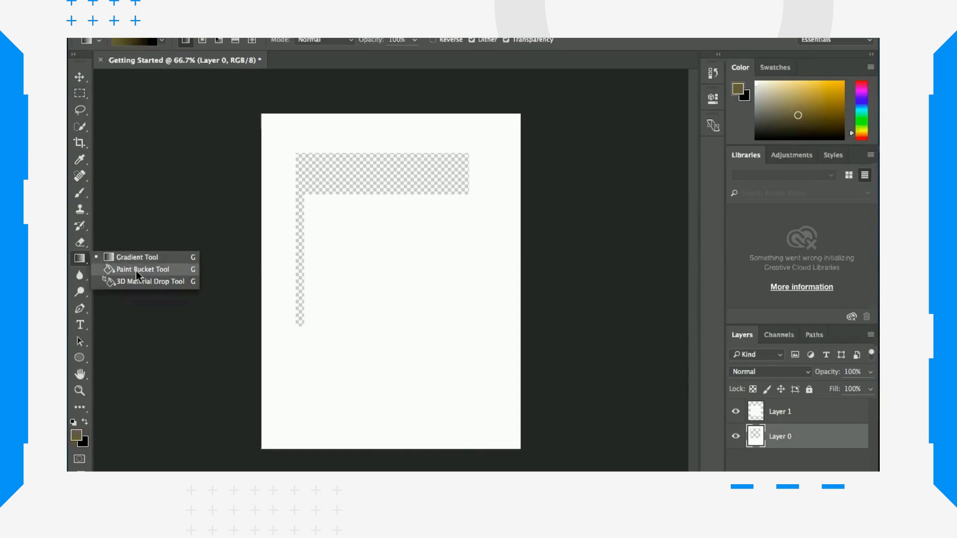
{"action": "left_click", "coordinate": [136, 270]}
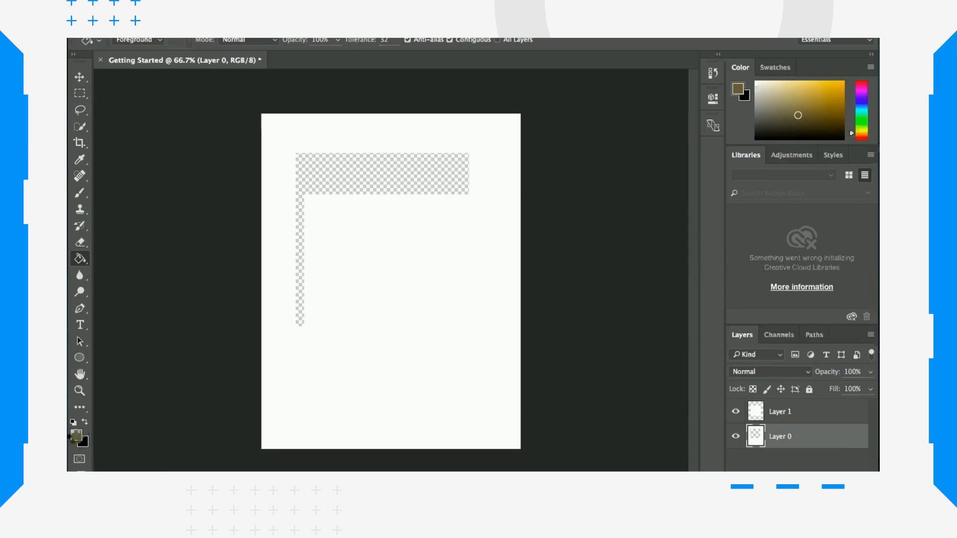
{"action": "left_click", "coordinate": [76, 436]}
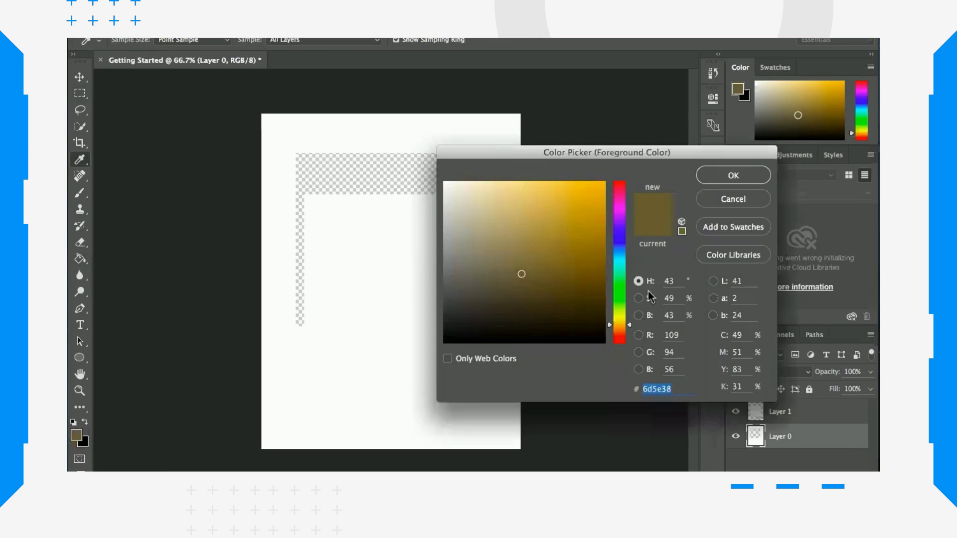
{"action": "left_click", "coordinate": [619, 240]}
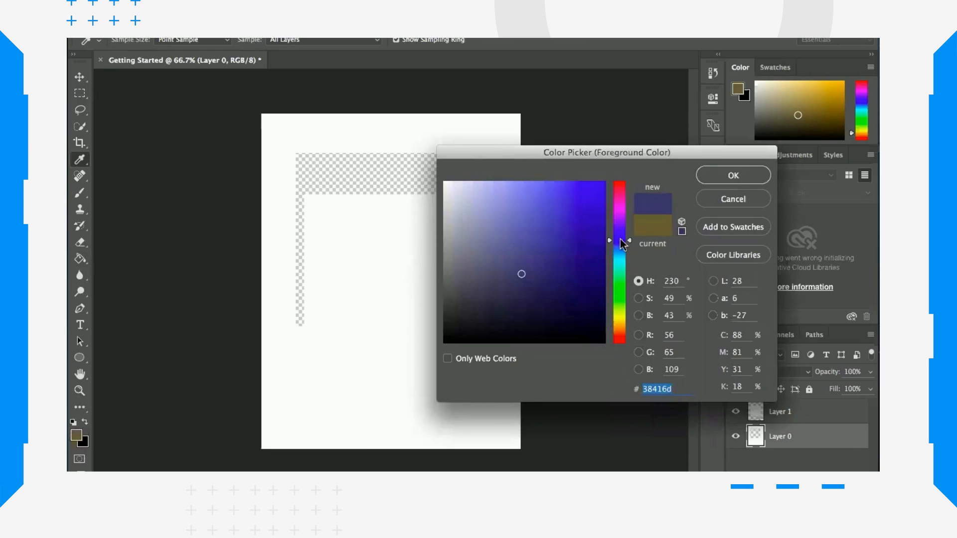
{"action": "left_click", "coordinate": [720, 175]}
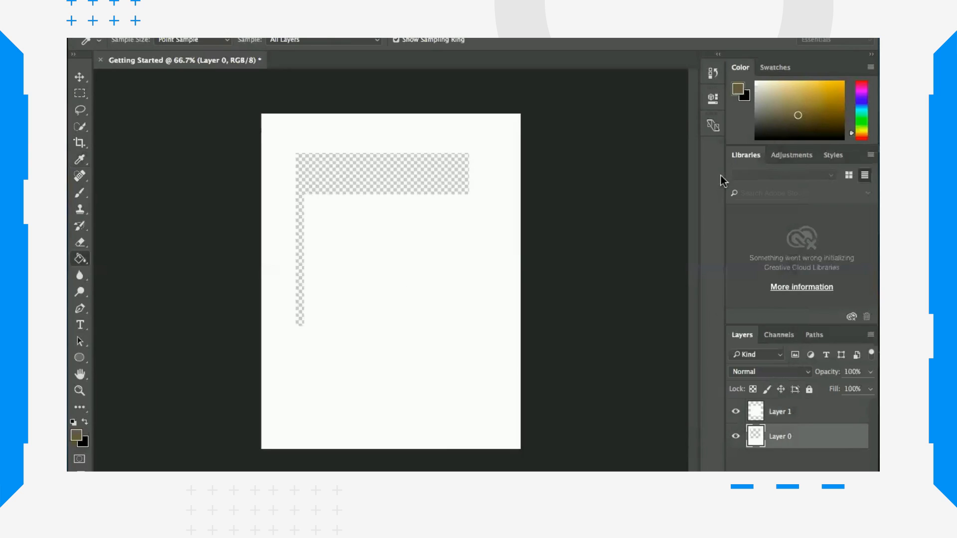
{"action": "key", "text": "g"}
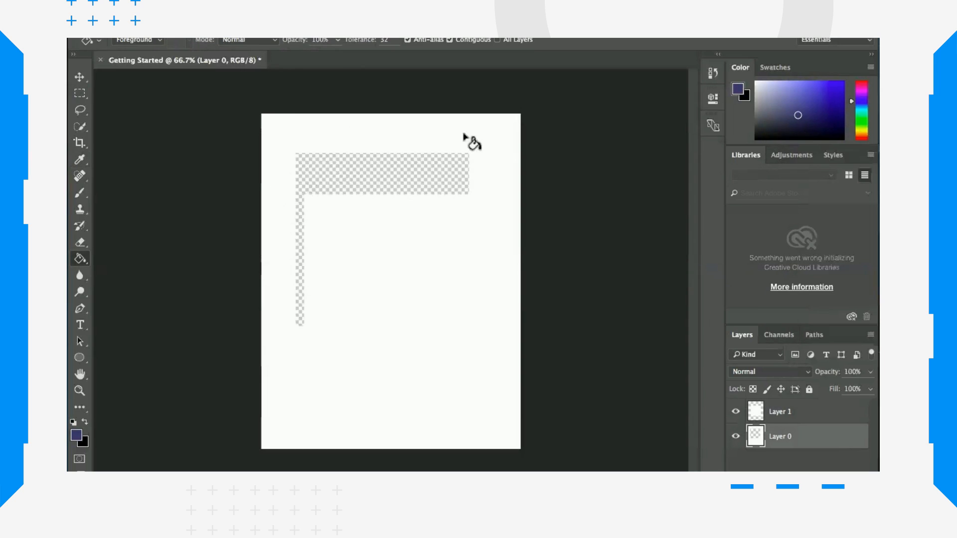
{"action": "left_click", "coordinate": [276, 130]}
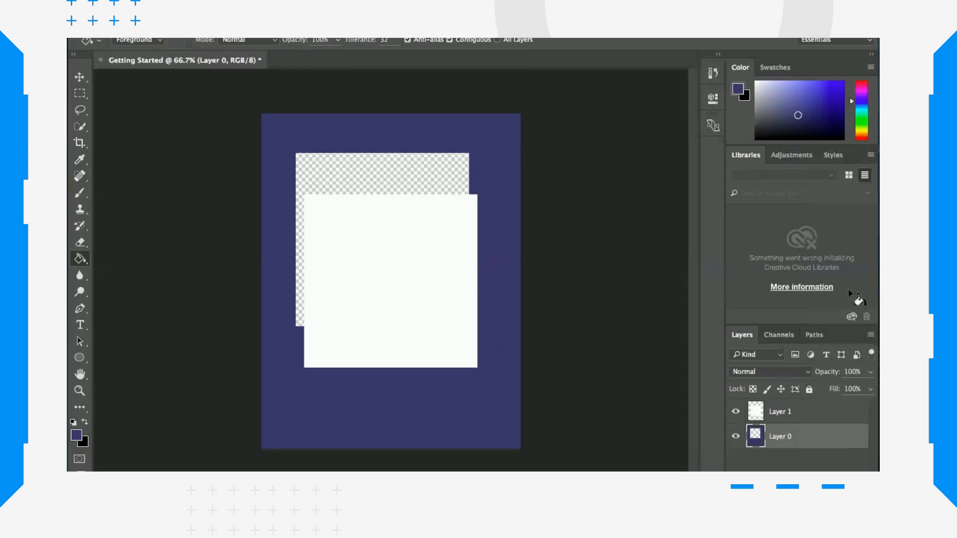
Step: Fill the pasted square on Layer 1 with the crimson 790c28 using the Paint Bucket Tool
{"action": "left_click", "coordinate": [759, 414]}
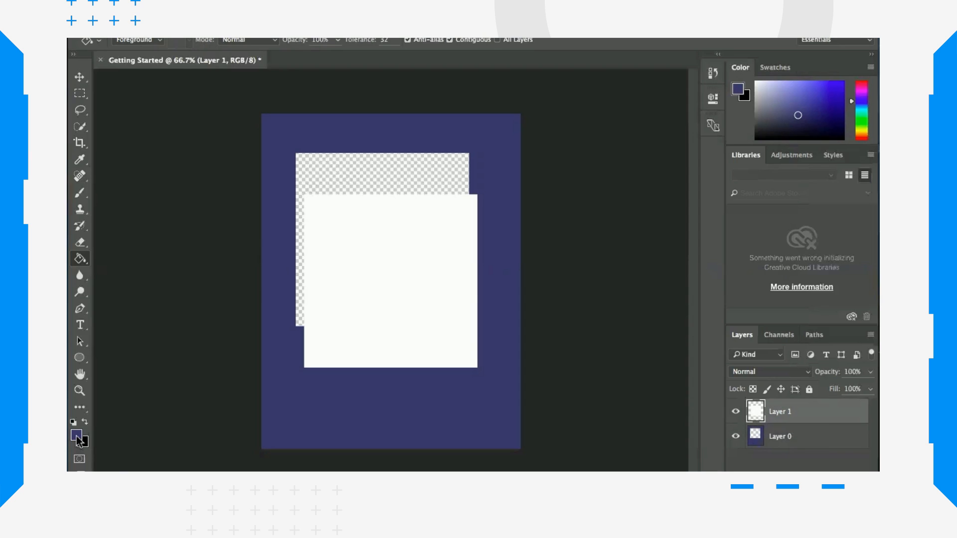
{"action": "left_click", "coordinate": [77, 436]}
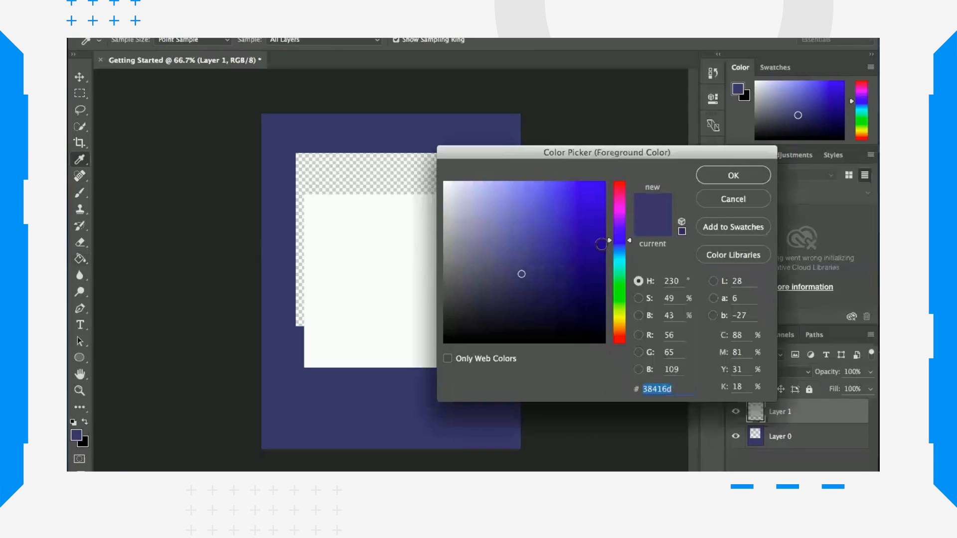
{"action": "left_click", "coordinate": [617, 189]}
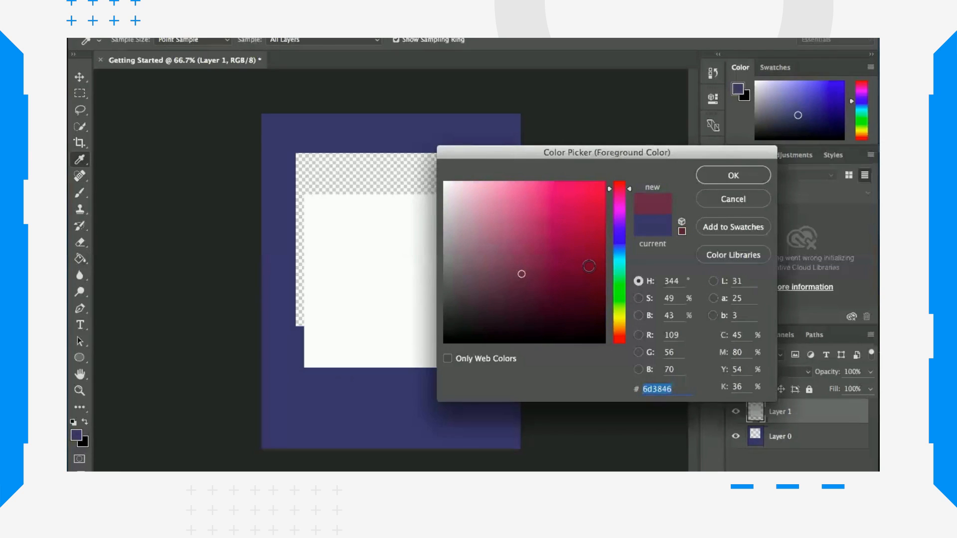
{"action": "left_click", "coordinate": [589, 266]}
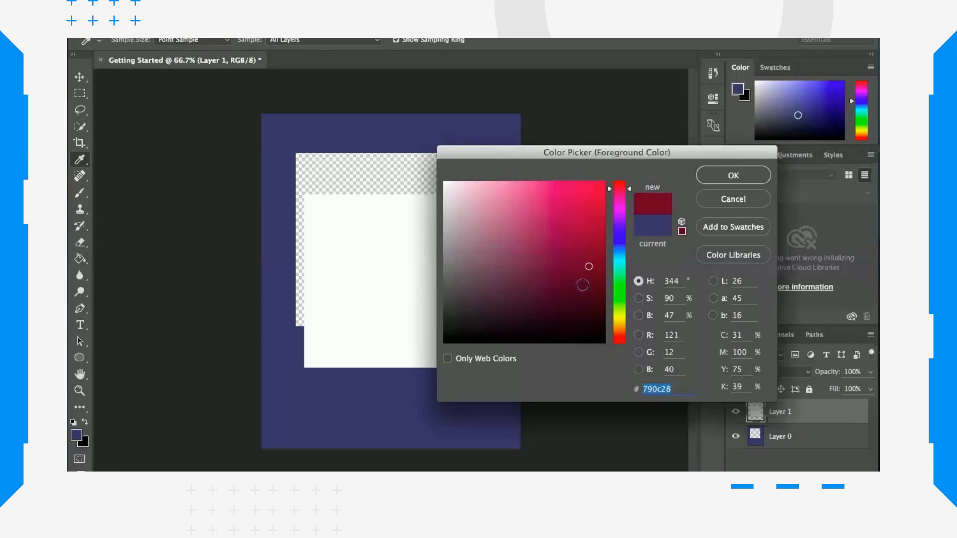
{"action": "left_click", "coordinate": [738, 177]}
{"action": "key", "text": "g"}
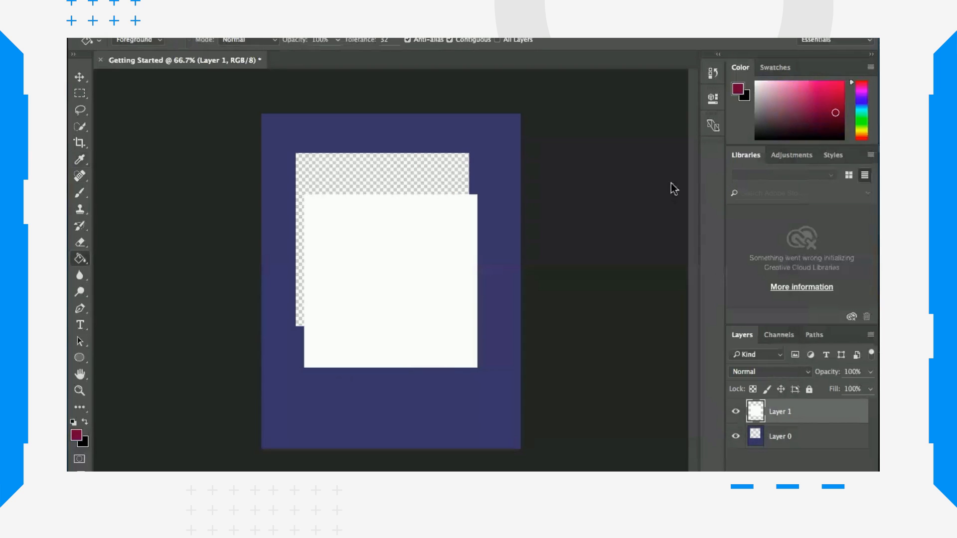
{"action": "left_click", "coordinate": [367, 241]}
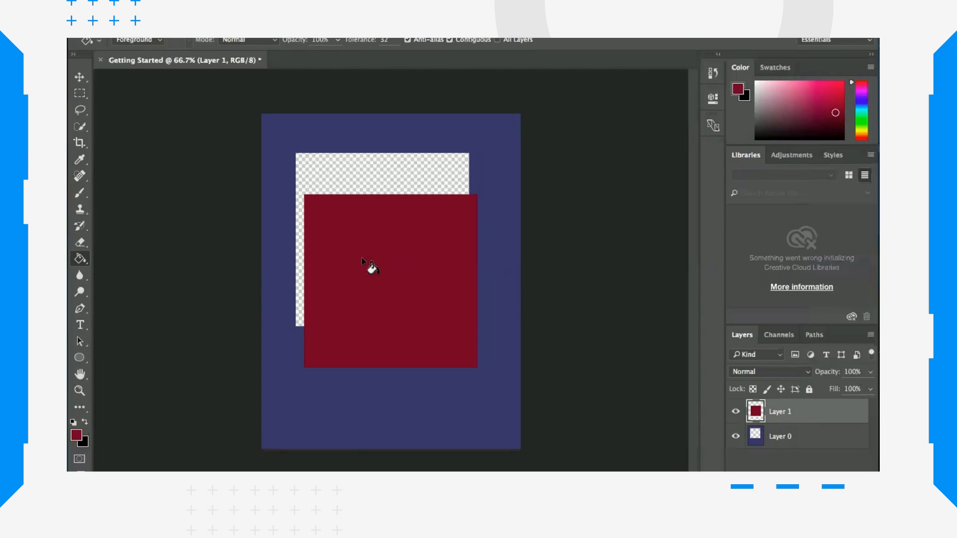
Step: Move the red square on Layer 1 up into the cut-out area with the Move tool
{"action": "left_click", "coordinate": [80, 77]}
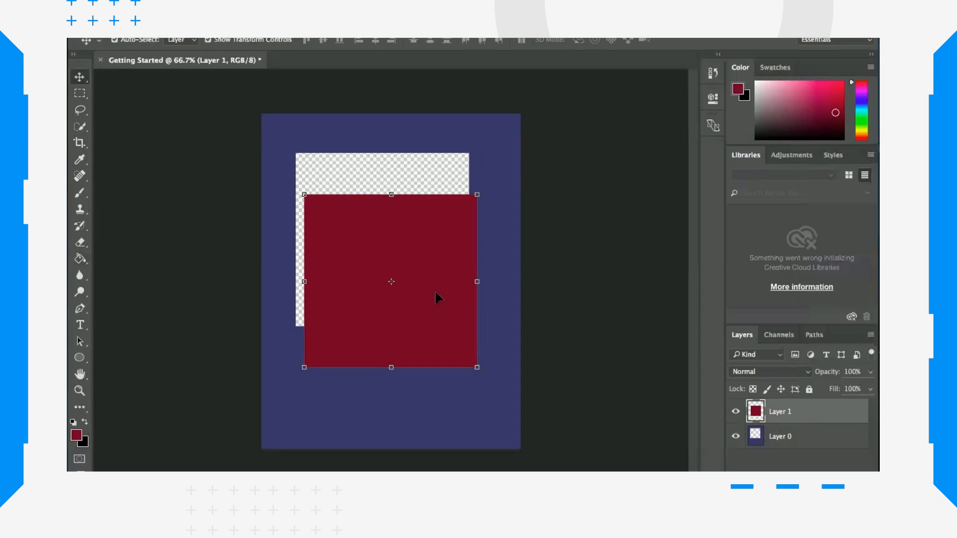
{"action": "left_click_drag", "start_coordinate": [437, 285], "coordinate": [419, 228]}
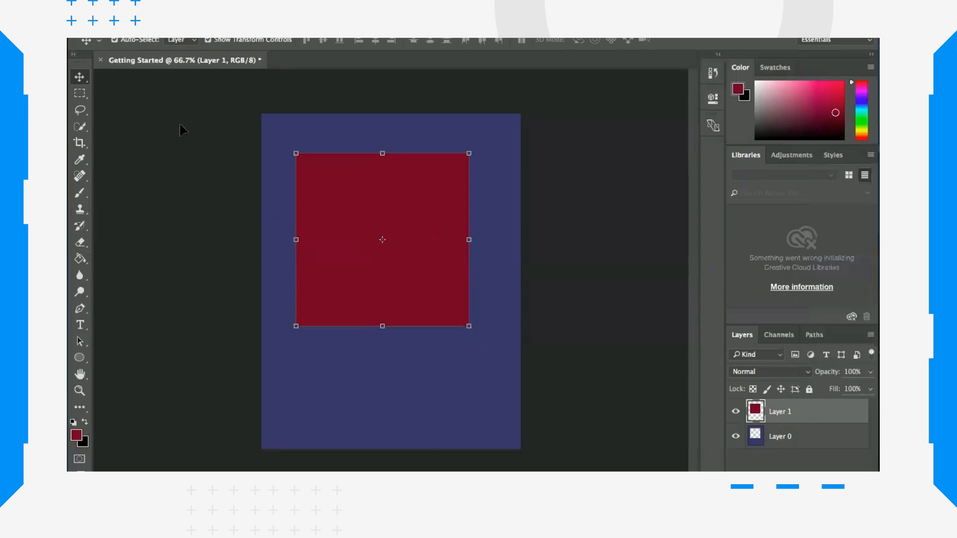
{"action": "left_click", "coordinate": [208, 40]}
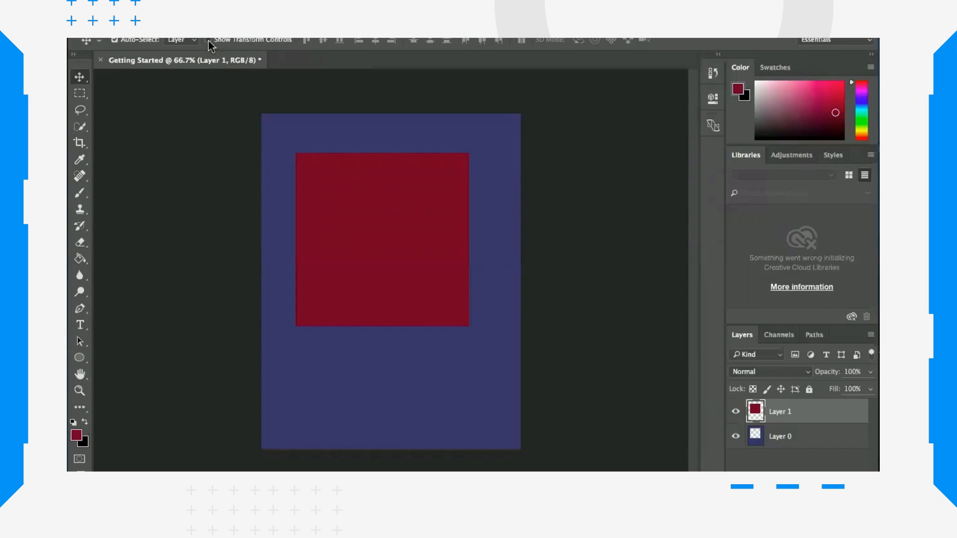
{"action": "left_click", "coordinate": [208, 40]}
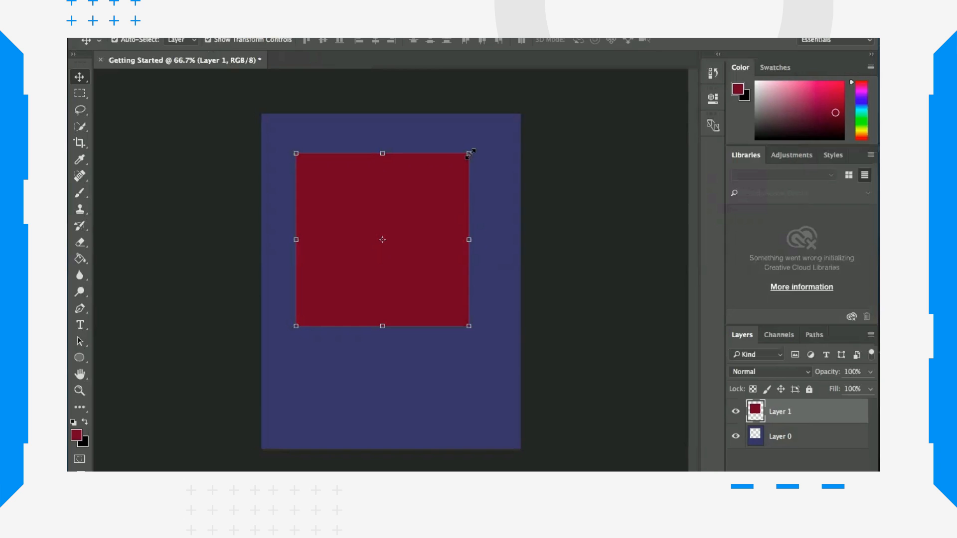
Step: Scale the red square from its top-right corner to about 117% and apply the transform
{"action": "left_click_drag", "start_coordinate": [470, 152], "coordinate": [427, 192]}
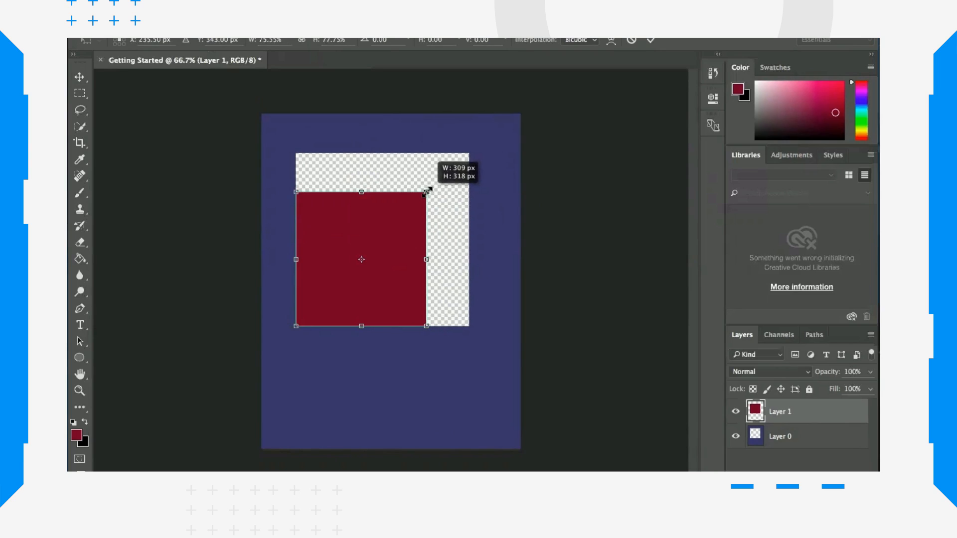
{"action": "left_click_drag", "start_coordinate": [428, 191], "coordinate": [512, 136]}
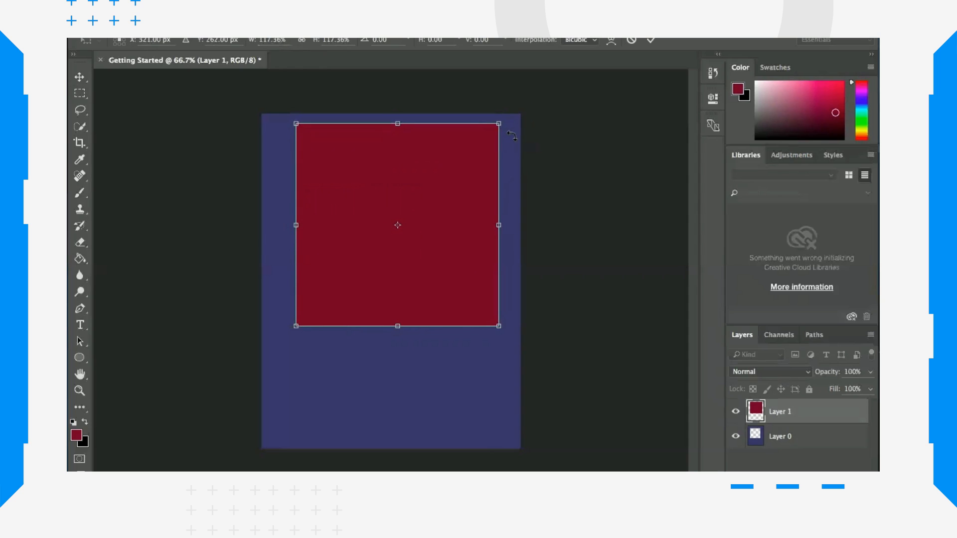
{"action": "key", "text": "Return"}
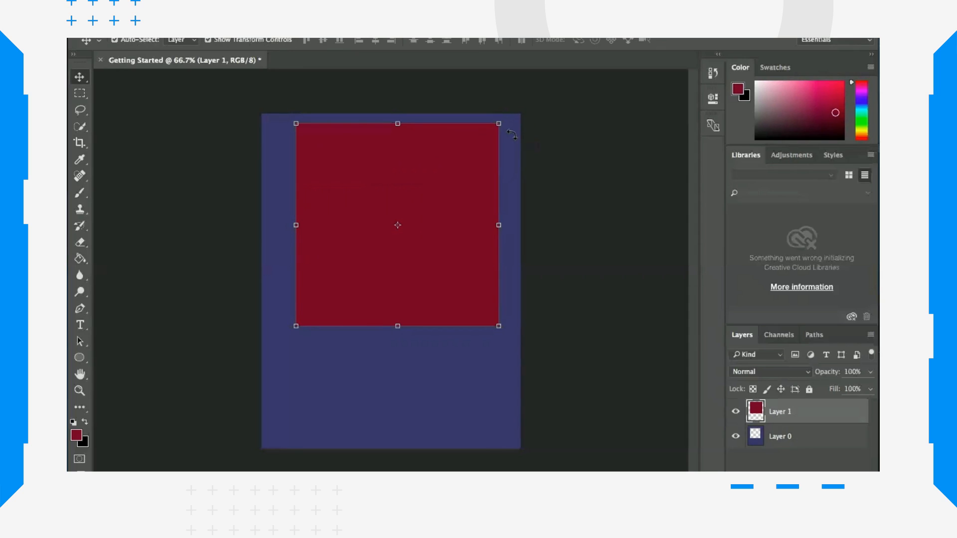
Step: Nudge the red square slightly down and to the right with the Move tool
{"action": "left_click", "coordinate": [465, 383]}
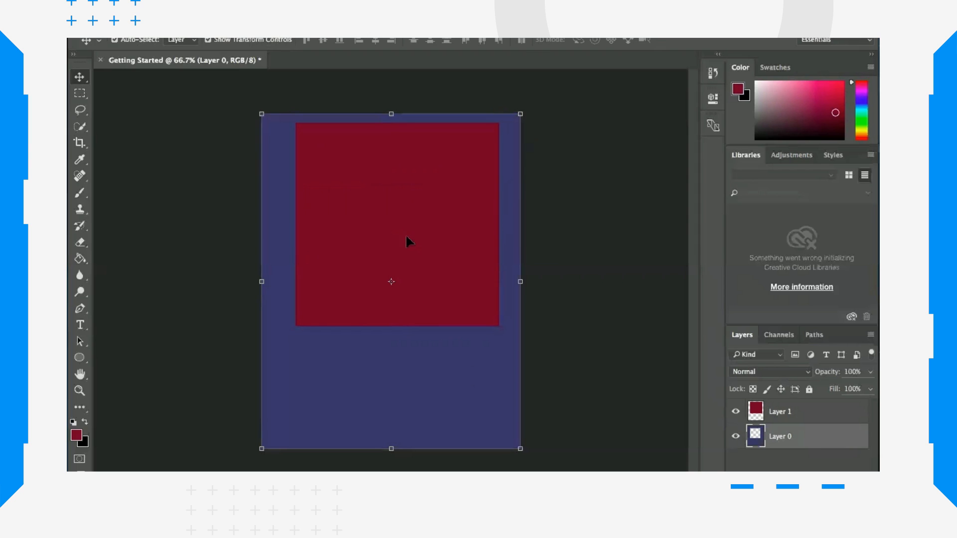
{"action": "left_click_drag", "start_coordinate": [392, 170], "coordinate": [409, 185]}
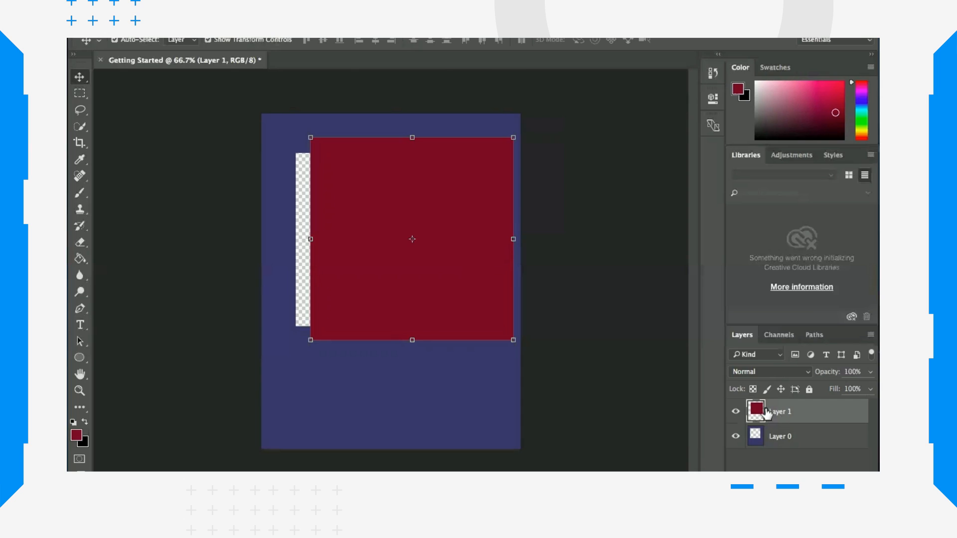
Step: Move Layer 1 below Layer 0 and drag the red square down so only its lower part shows through the cut-out
{"action": "left_click_drag", "start_coordinate": [766, 413], "coordinate": [765, 452]}
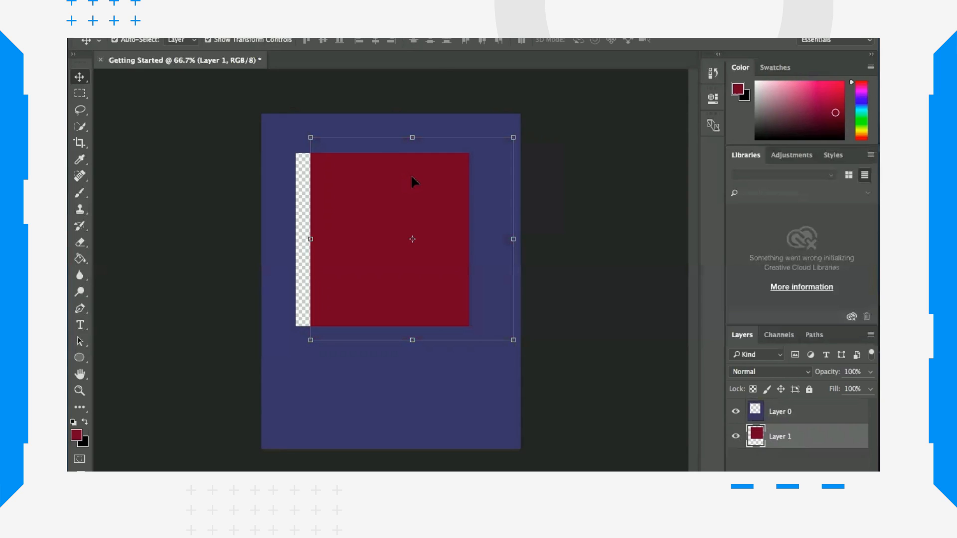
{"action": "left_click_drag", "start_coordinate": [411, 182], "coordinate": [374, 313]}
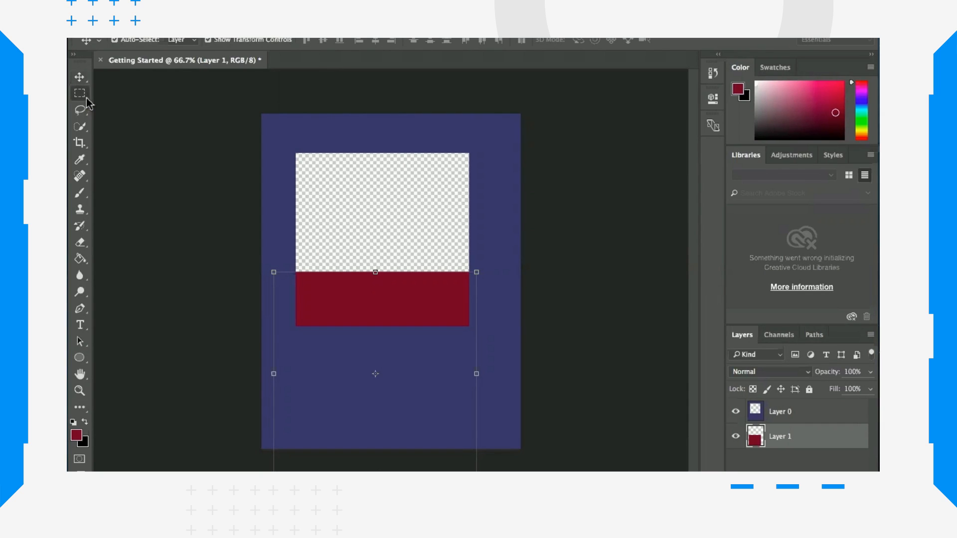
{"action": "left_click_drag", "start_coordinate": [86, 99], "coordinate": [144, 104]}
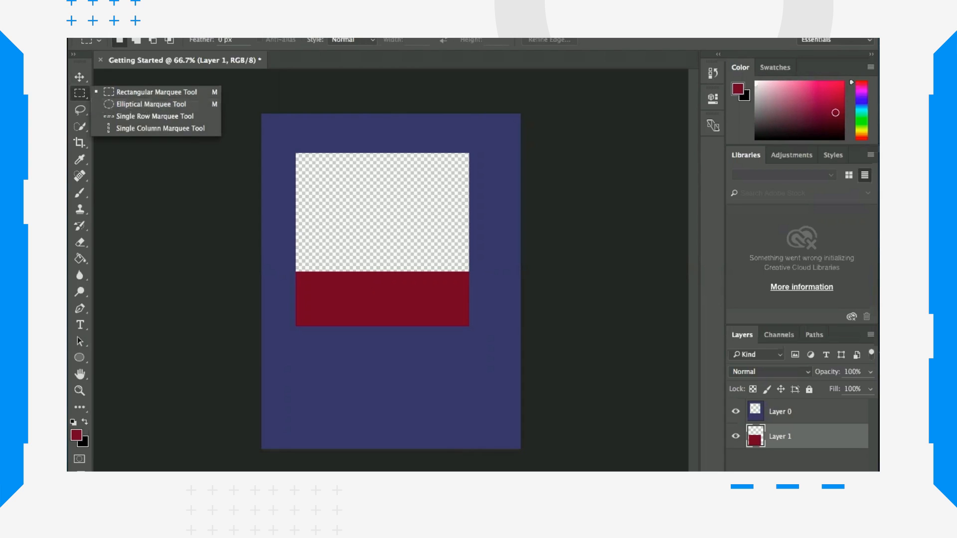
{"action": "key", "text": "Escape"}
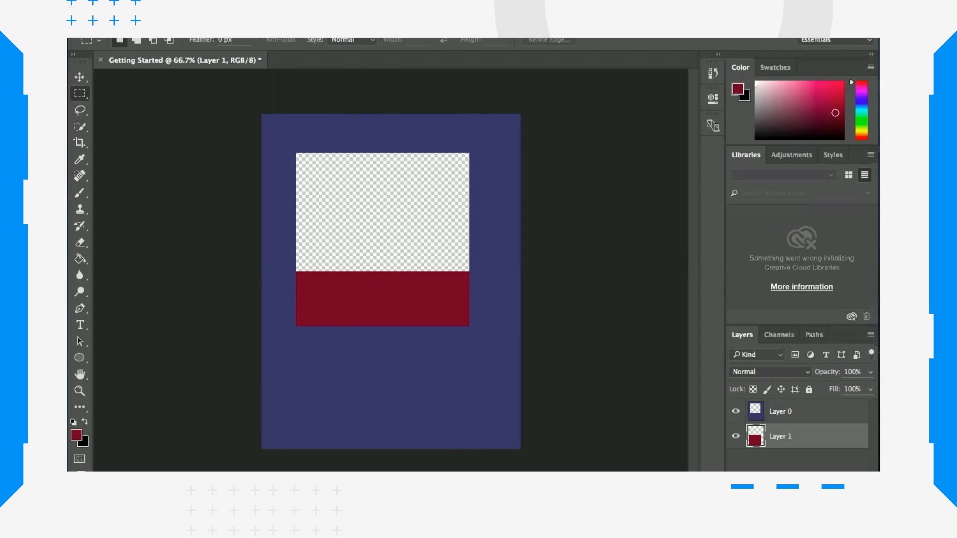
Step: Create a new 8.5 × 11 inch, 72 ppi document named El Marquee
{"action": "left_click", "coordinate": [197, 37]}
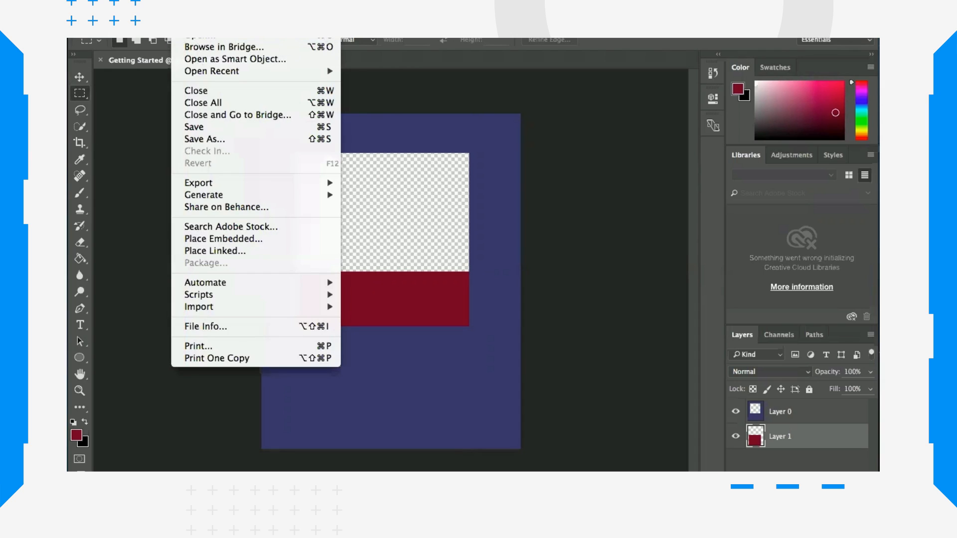
{"action": "left_click", "coordinate": [202, 38]}
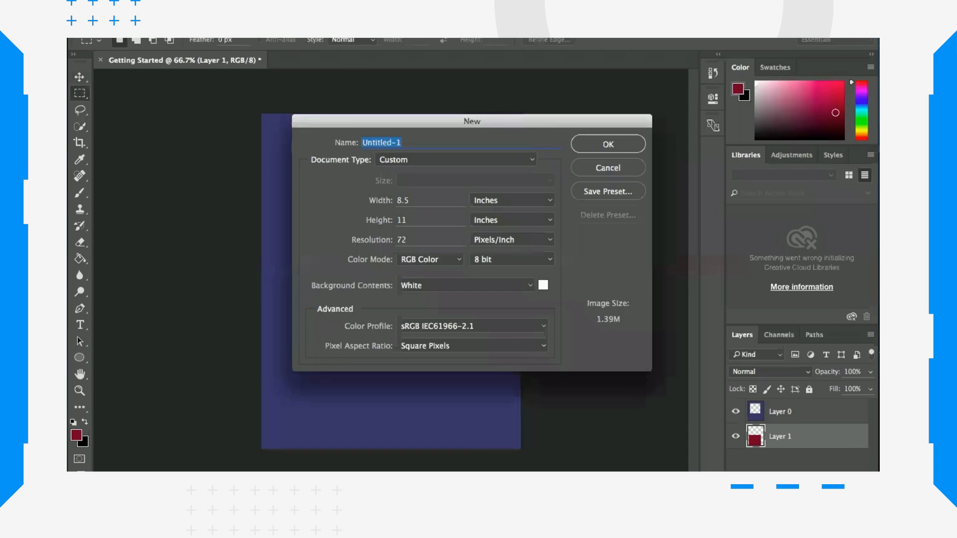
{"action": "type", "text": "E"}
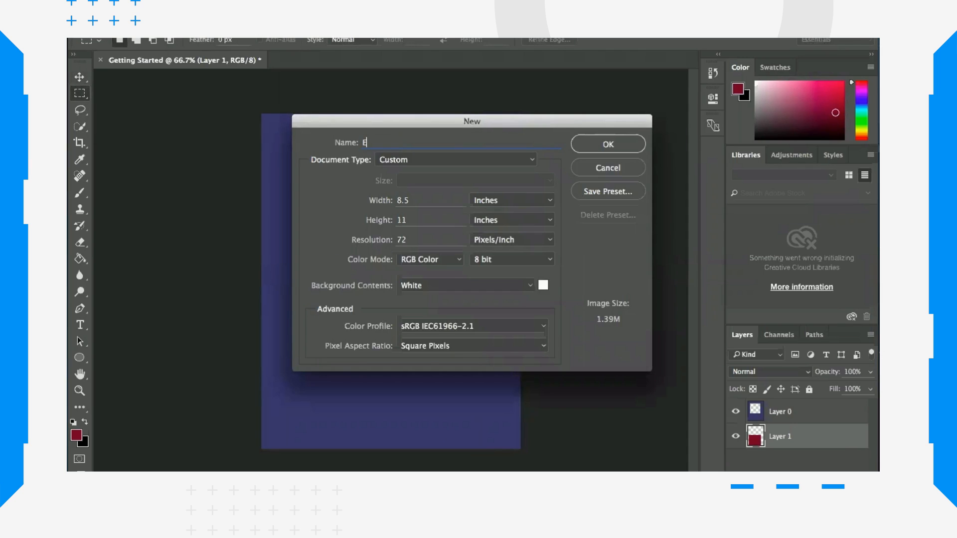
{"action": "type", "text": "l Marquee"}
{"action": "left_click", "coordinate": [606, 150]}
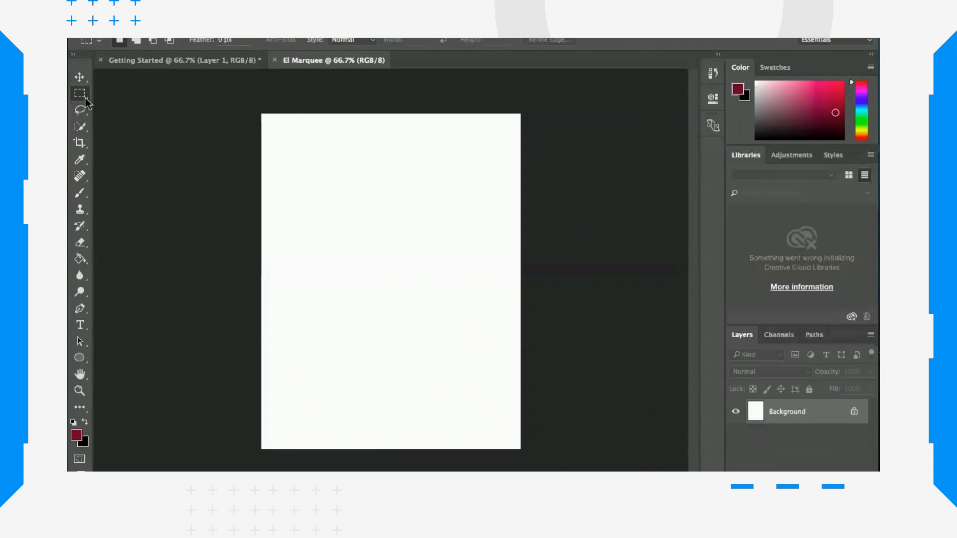
Step: Draw a circular selection in the middle of the El Marquee page with the Elliptical Marquee Tool
{"action": "left_click_drag", "start_coordinate": [86, 102], "coordinate": [137, 107]}
{"action": "left_click_drag", "start_coordinate": [295, 170], "coordinate": [507, 359]}
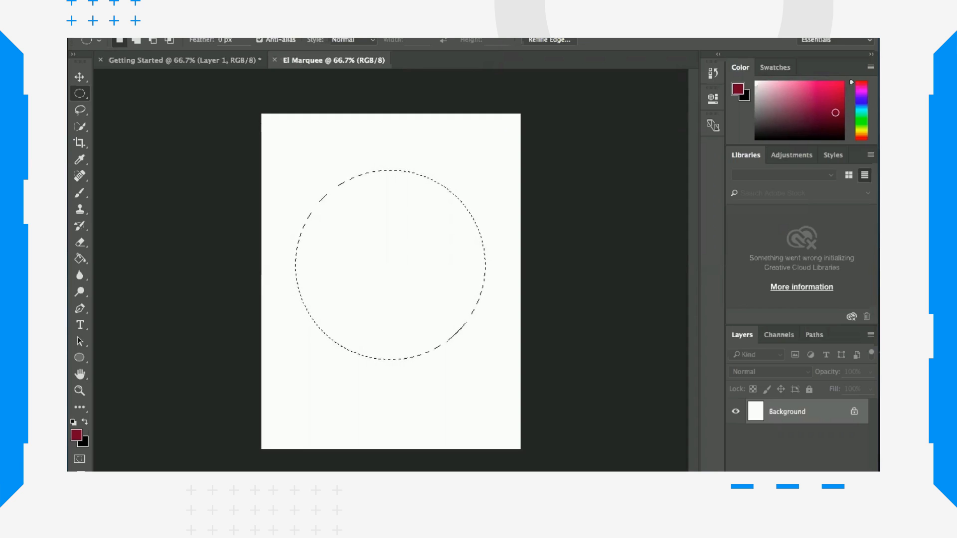
Step: Create another new document with the default 8.5 × 11 inch settings
{"action": "left_click", "coordinate": [184, 8]}
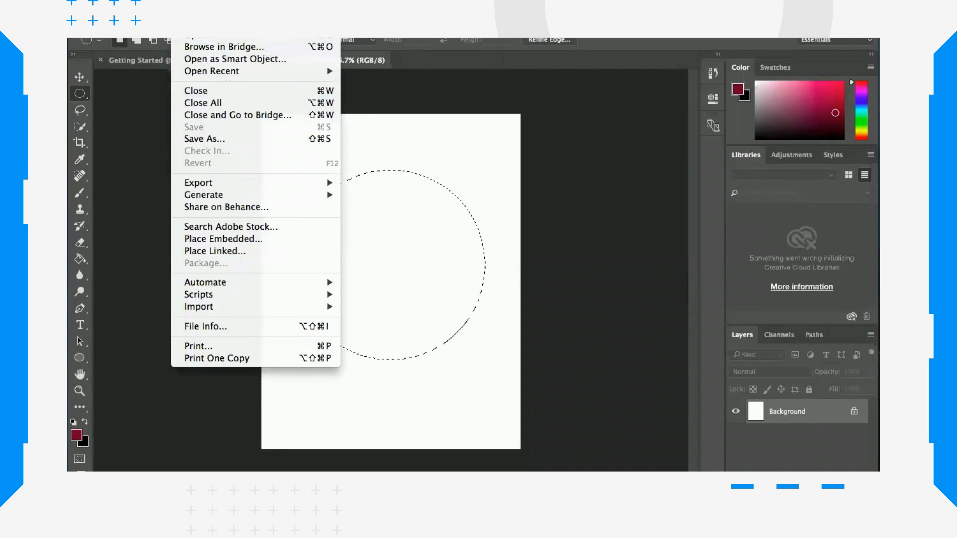
{"action": "left_click", "coordinate": [185, 8]}
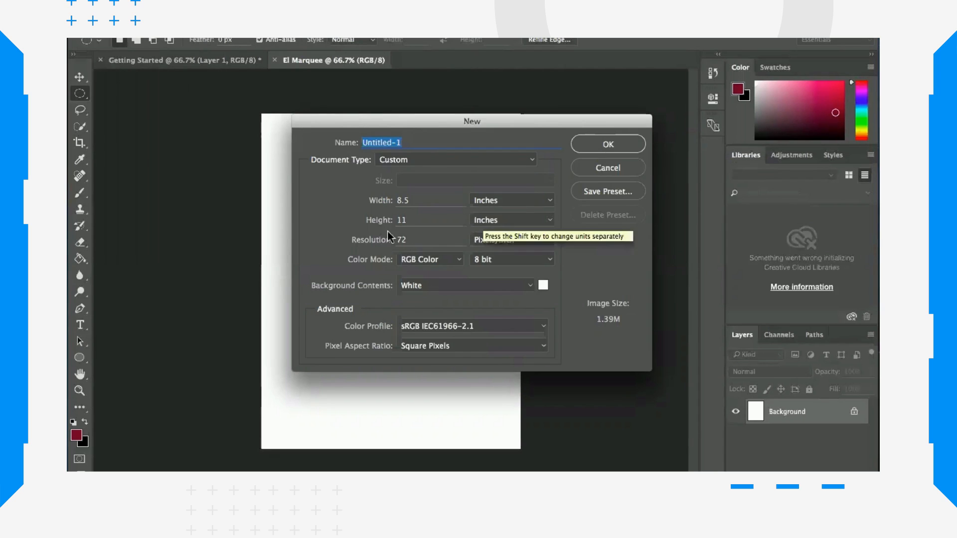
{"action": "left_click", "coordinate": [605, 146]}
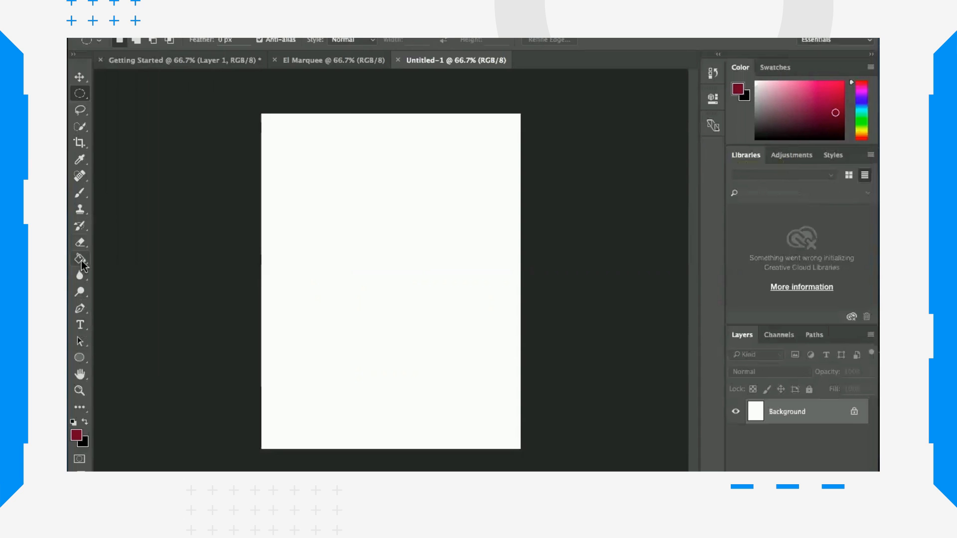
Step: Fill the new document's background with light grey d6d4d5 using the Paint Bucket Tool
{"action": "left_click", "coordinate": [82, 260]}
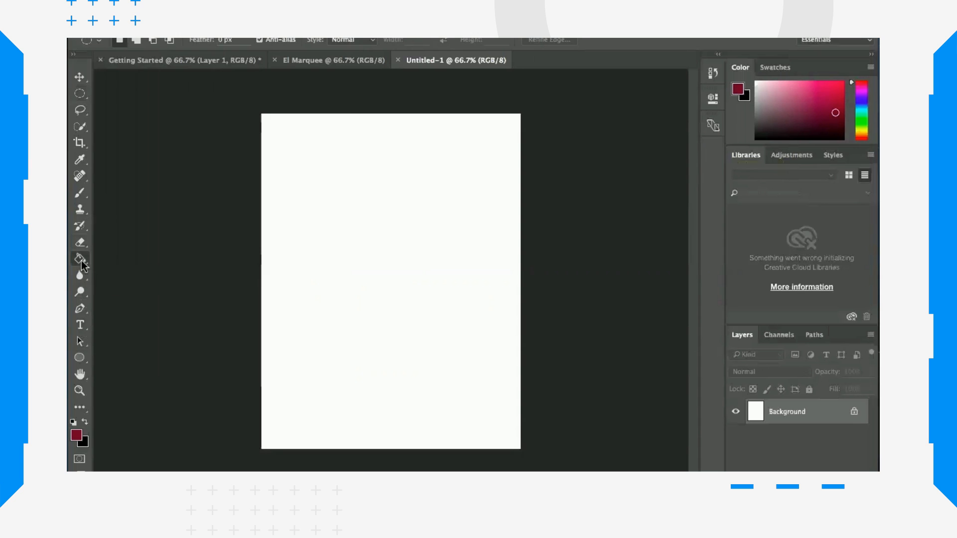
{"action": "left_click", "coordinate": [76, 437]}
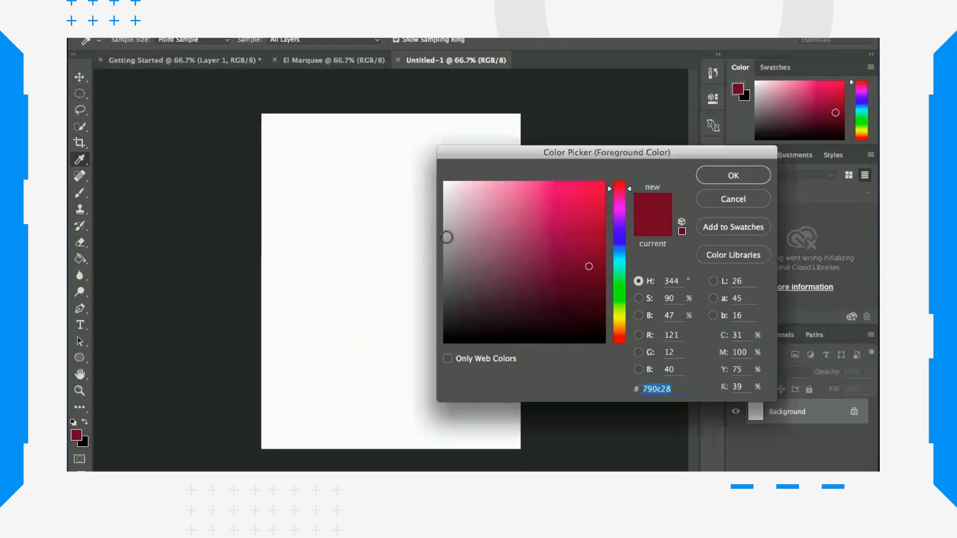
{"action": "left_click_drag", "start_coordinate": [446, 237], "coordinate": [445, 208]}
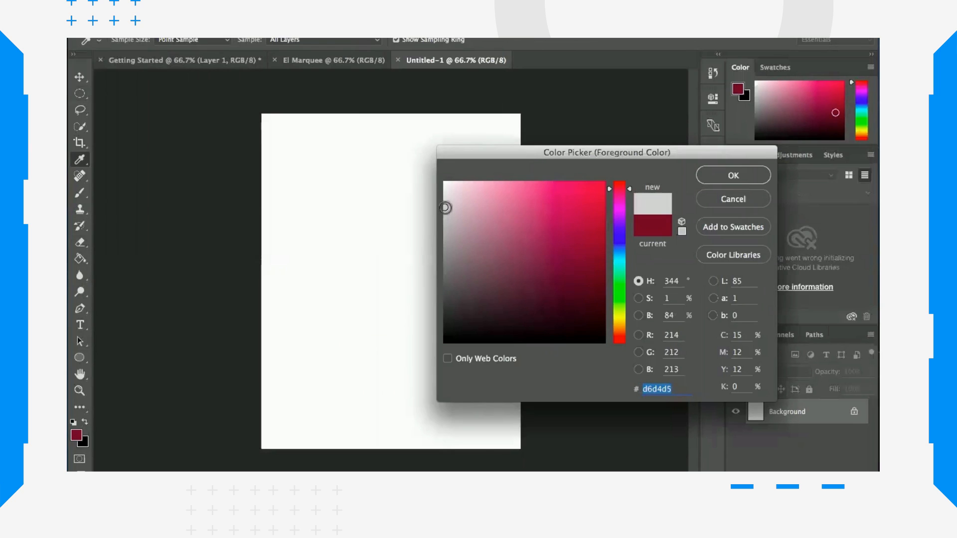
{"action": "left_click", "coordinate": [733, 175]}
{"action": "left_click", "coordinate": [350, 232]}
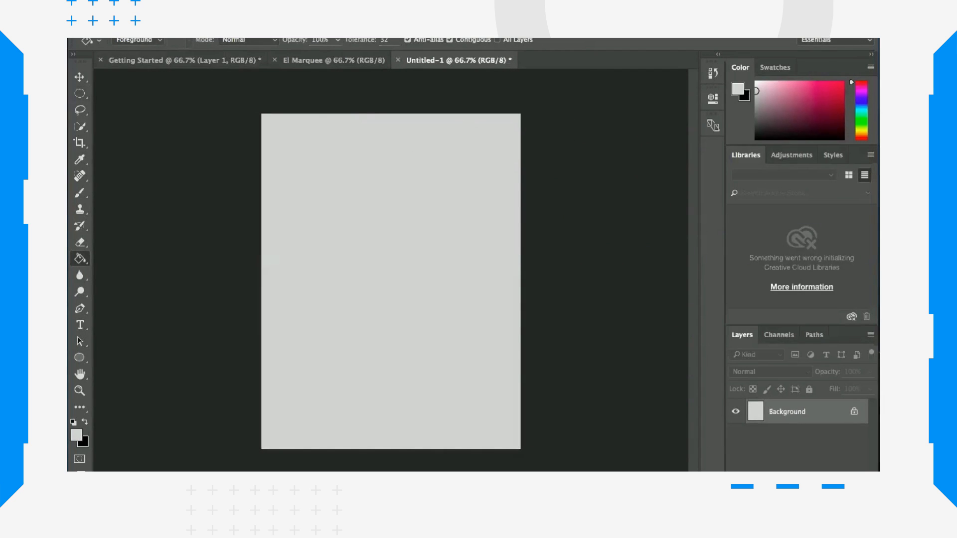
Step: Open ball.jpg from the VTDI CS112 folder in Downloads
{"action": "left_click", "coordinate": [183, 7]}
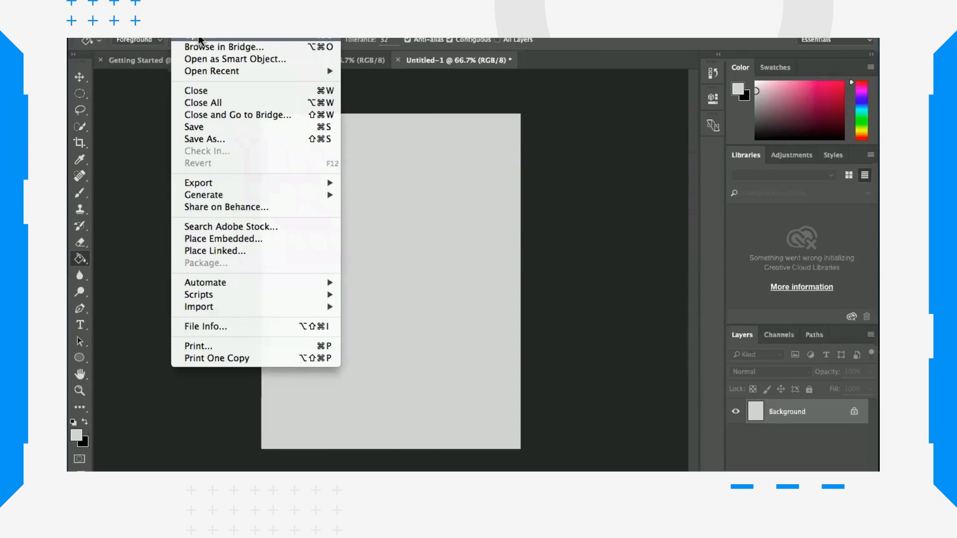
{"action": "left_click", "coordinate": [199, 38]}
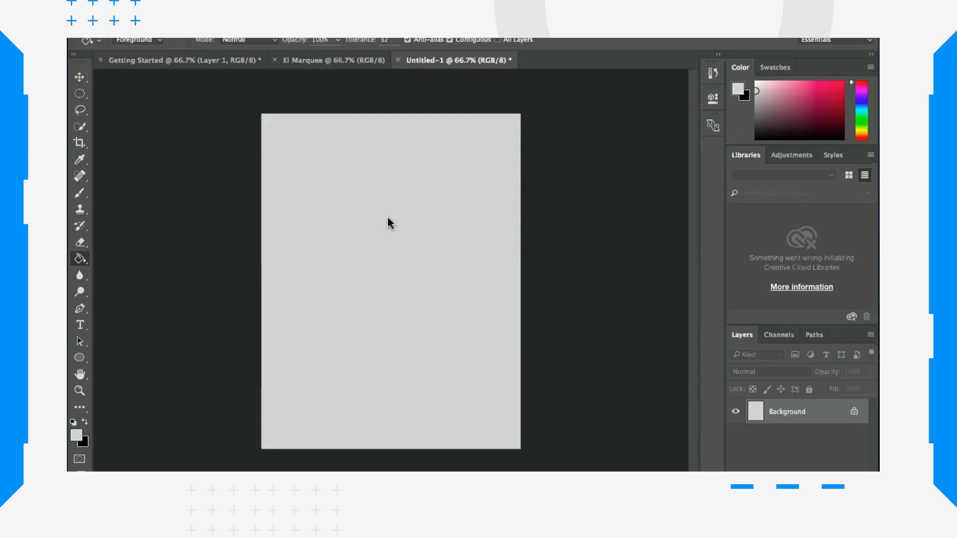
{"action": "key", "text": "super+o"}
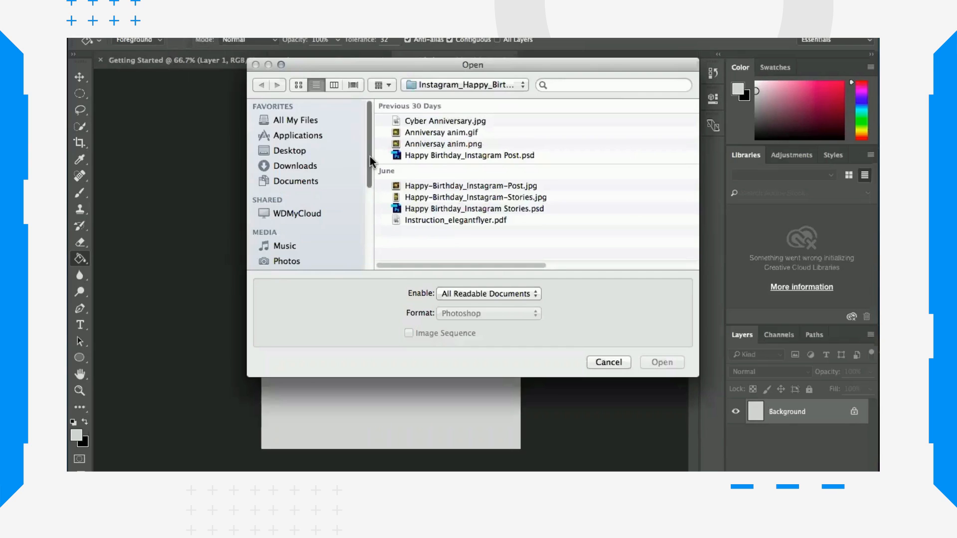
{"action": "left_click", "coordinate": [301, 165]}
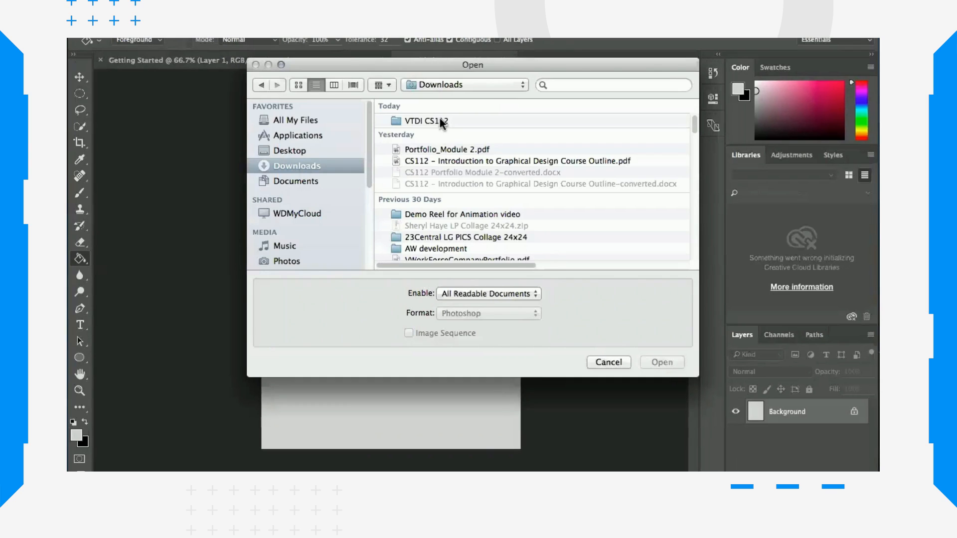
{"action": "double_click", "coordinate": [443, 121]}
{"action": "left_click", "coordinate": [419, 123]}
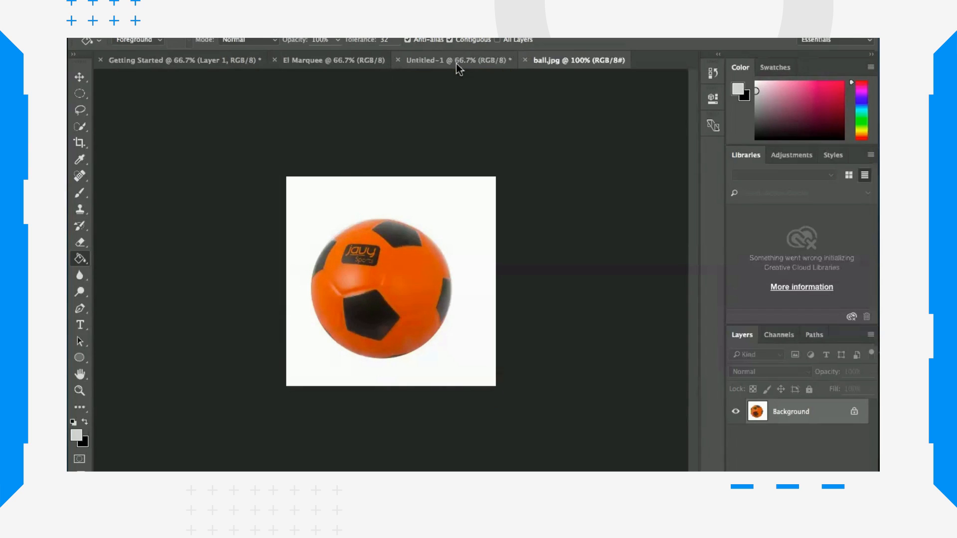
Step: Draw an elliptical selection about 211 × 191 px around the ball, then deselect it
{"action": "left_click", "coordinate": [82, 98]}
{"action": "left_click", "coordinate": [124, 100]}
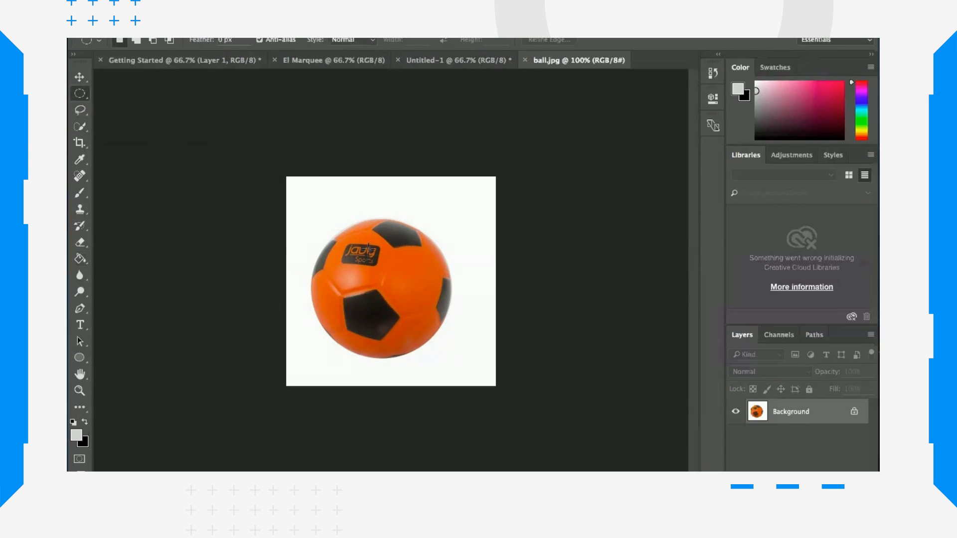
{"action": "left_click_drag", "start_coordinate": [325, 229], "coordinate": [449, 358]}
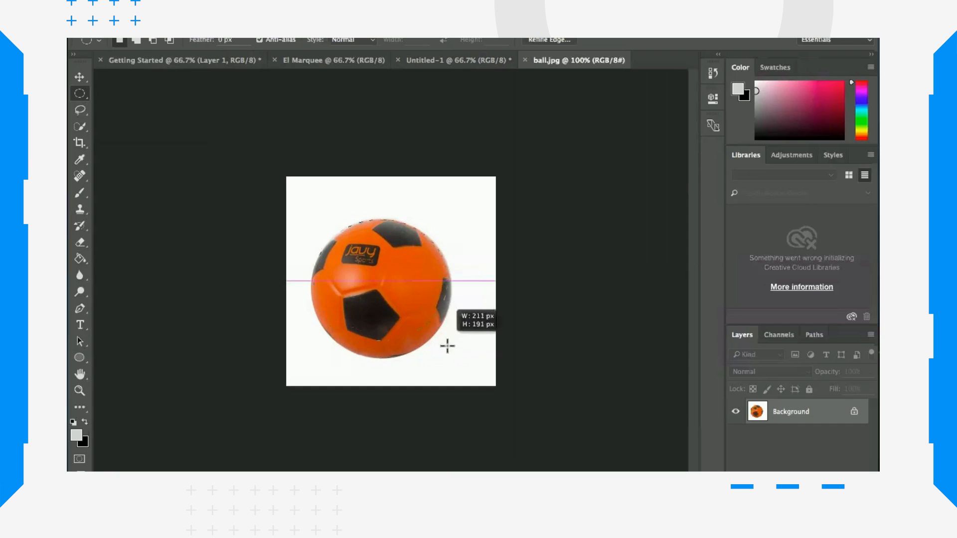
{"action": "left_click_drag", "start_coordinate": [447, 346], "coordinate": [454, 355]}
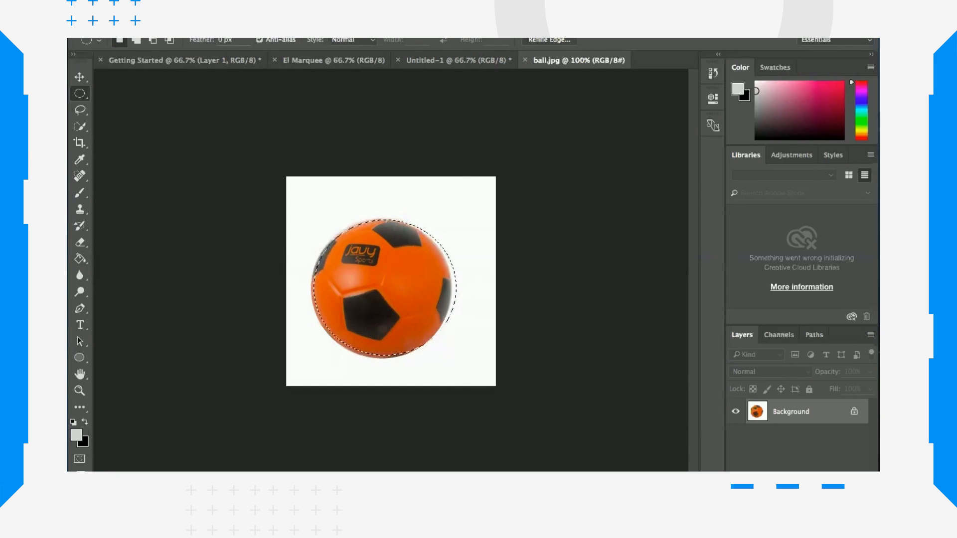
{"action": "left_click", "coordinate": [345, 38]}
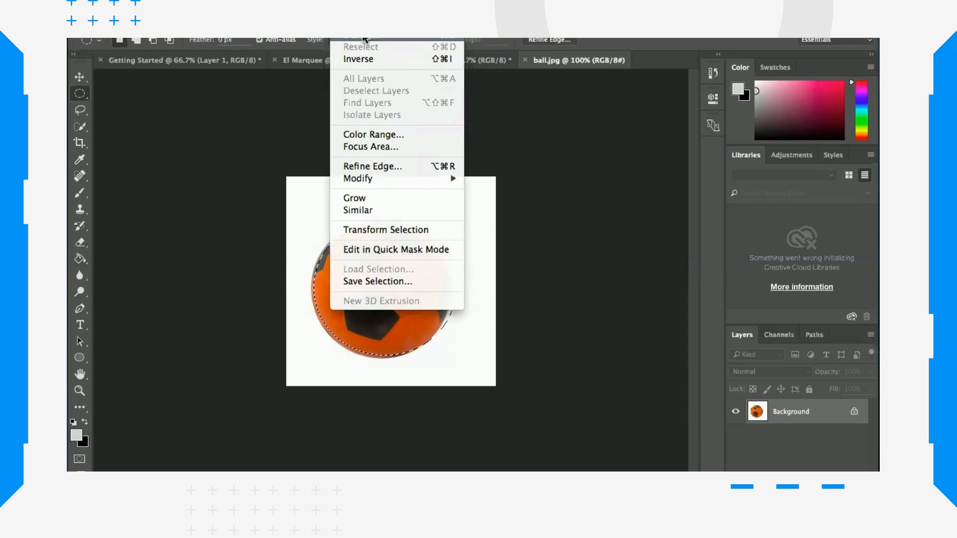
{"action": "left_click", "coordinate": [366, 39]}
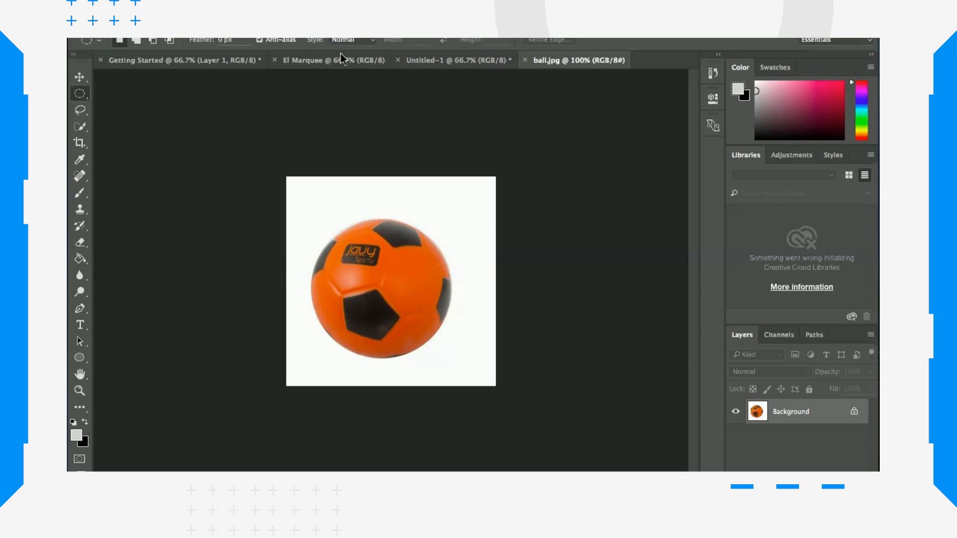
Step: Show the rulers and drag four guides framing the ball's top, bottom, left and right edges
{"action": "left_click", "coordinate": [438, 7]}
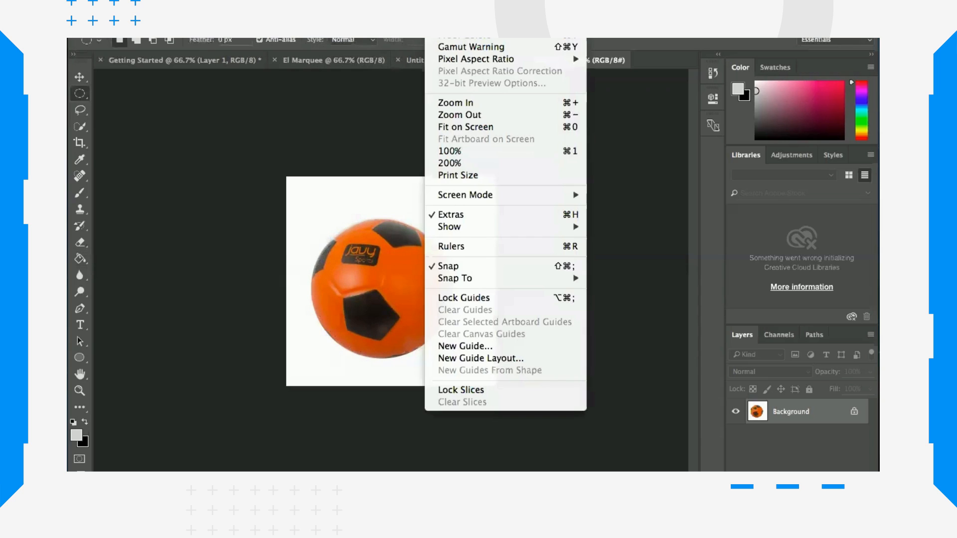
{"action": "left_click", "coordinate": [461, 247]}
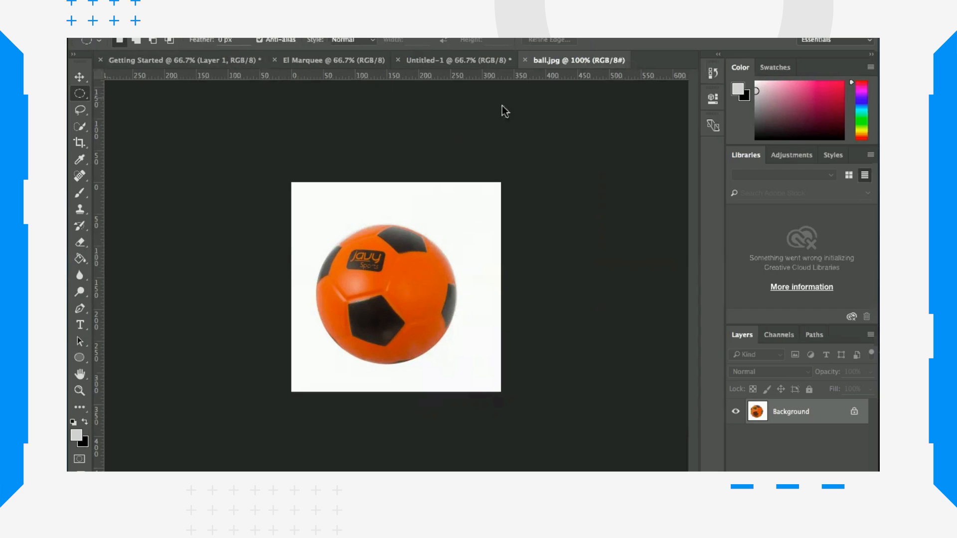
{"action": "left_click", "coordinate": [80, 80]}
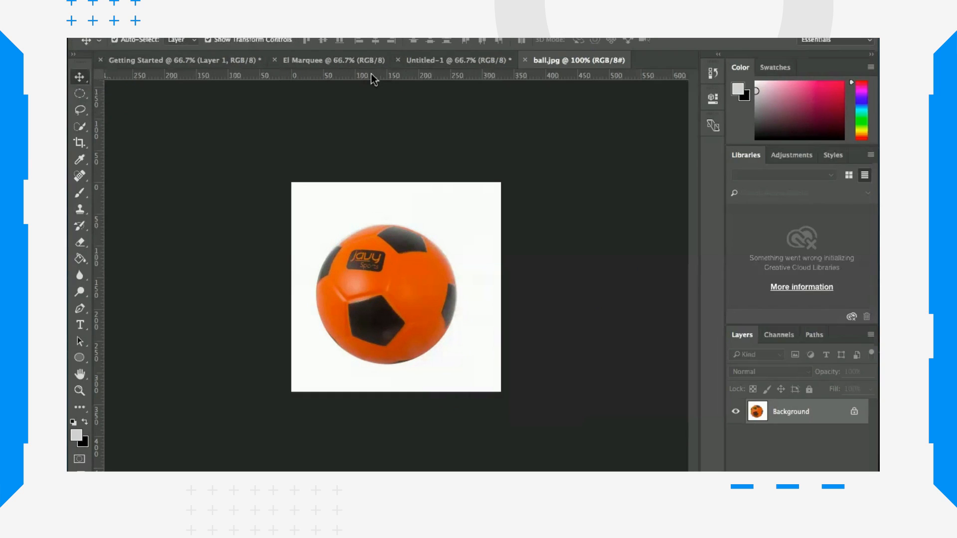
{"action": "left_click_drag", "start_coordinate": [371, 73], "coordinate": [379, 224]}
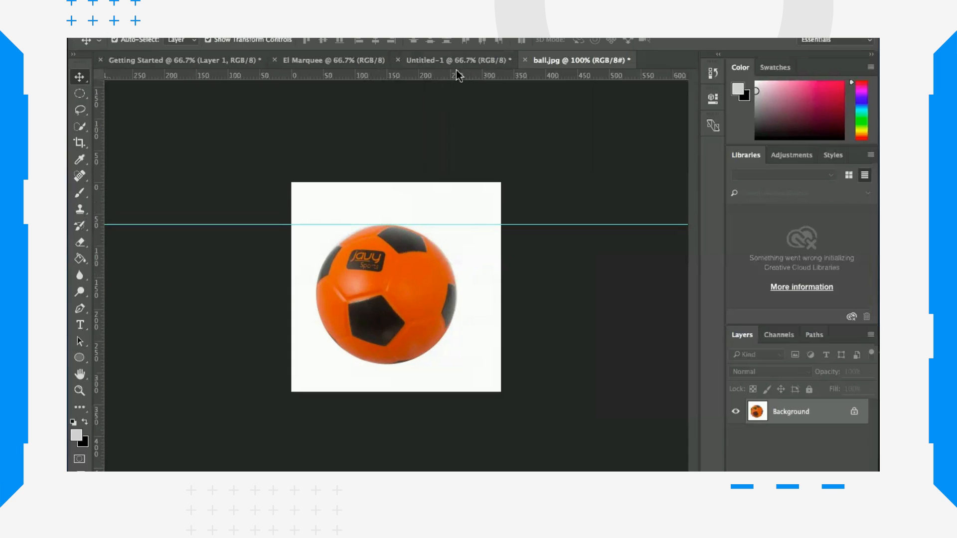
{"action": "left_click_drag", "start_coordinate": [457, 75], "coordinate": [441, 364]}
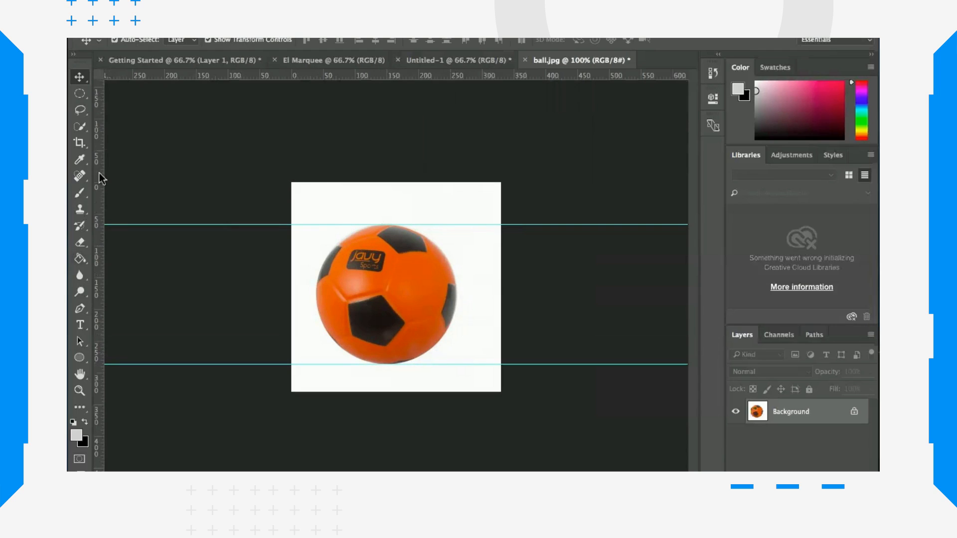
{"action": "left_click_drag", "start_coordinate": [102, 178], "coordinate": [316, 203]}
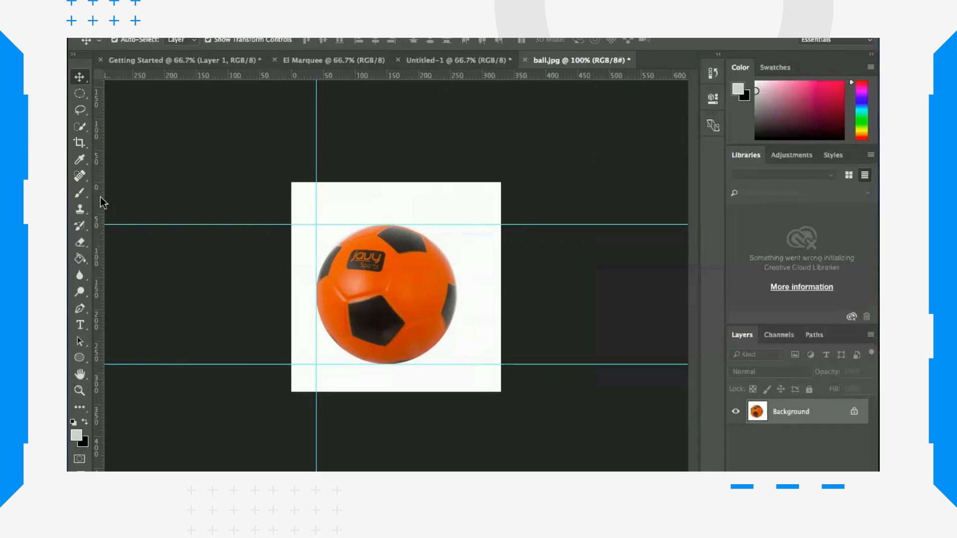
{"action": "left_click_drag", "start_coordinate": [103, 202], "coordinate": [455, 220]}
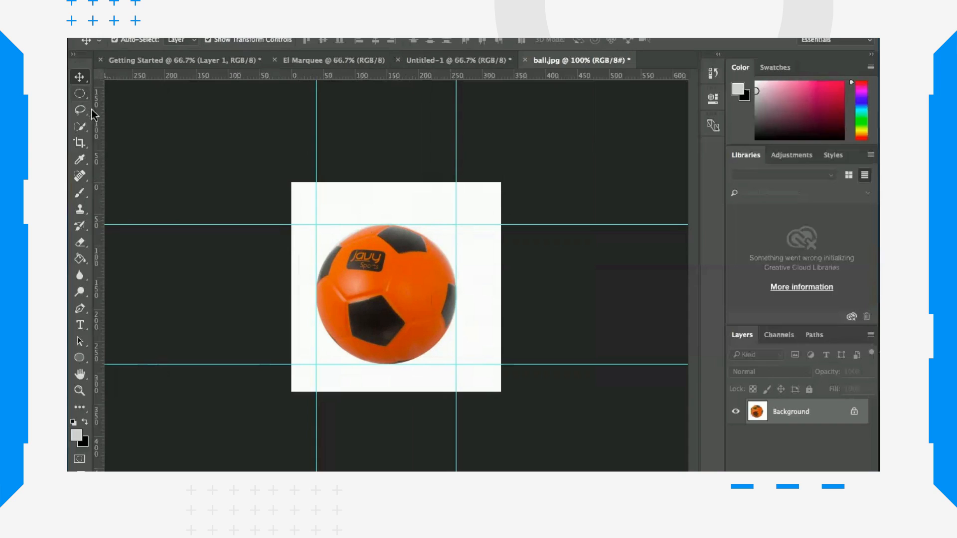
Step: Select the ball with an elliptical marquee fitted to the guides and drag it into the Untitled-1 document
{"action": "left_click", "coordinate": [80, 94]}
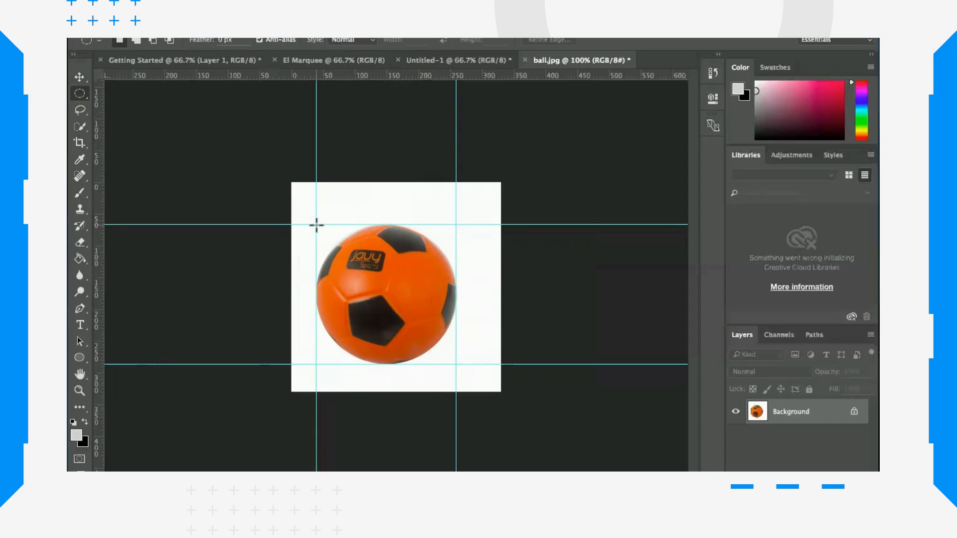
{"action": "left_click_drag", "start_coordinate": [316, 225], "coordinate": [455, 363]}
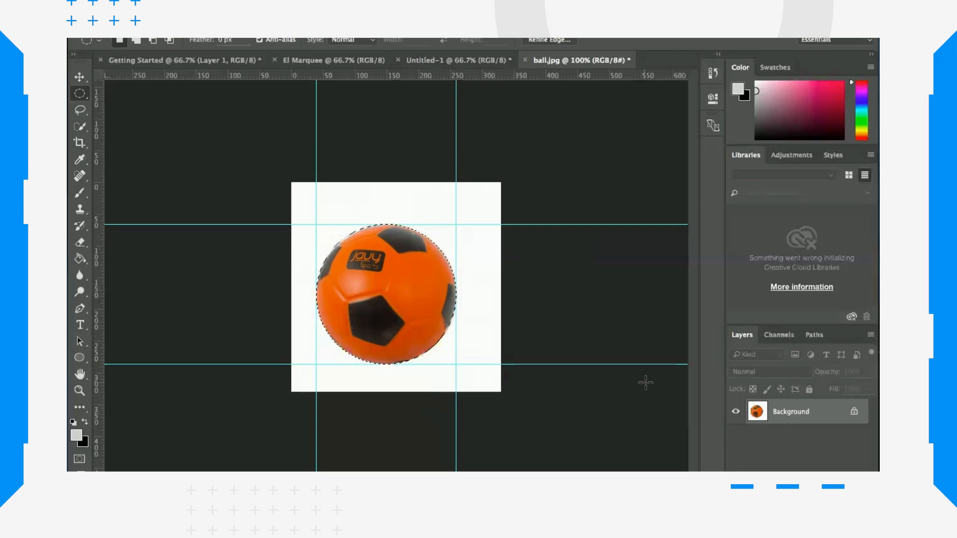
{"action": "left_click", "coordinate": [80, 77]}
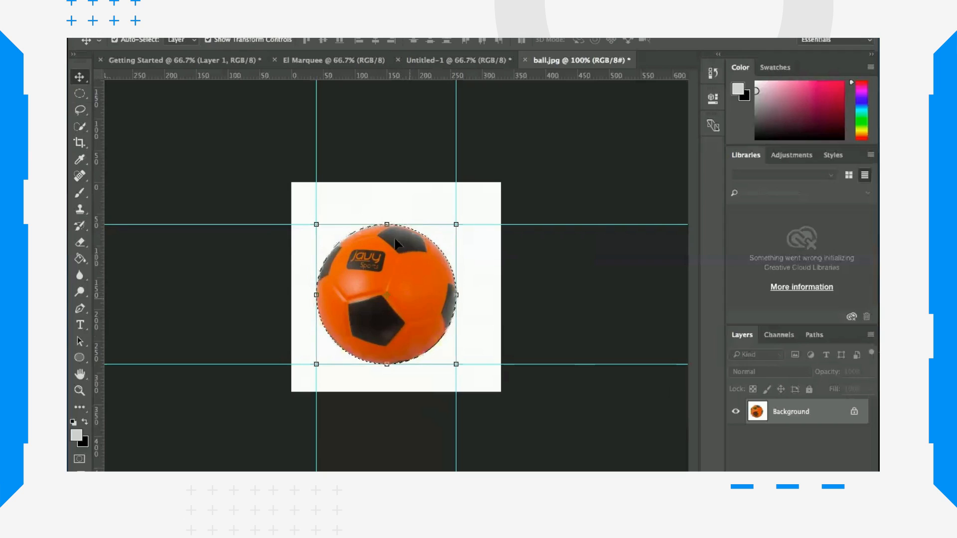
{"action": "left_click_drag", "start_coordinate": [409, 299], "coordinate": [464, 332]}
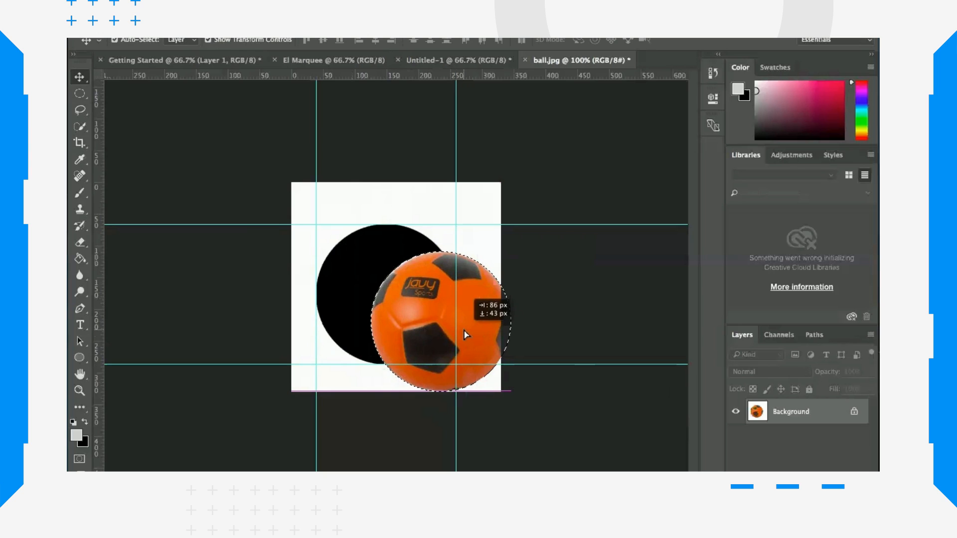
{"action": "left_click_drag", "start_coordinate": [464, 333], "coordinate": [454, 62]}
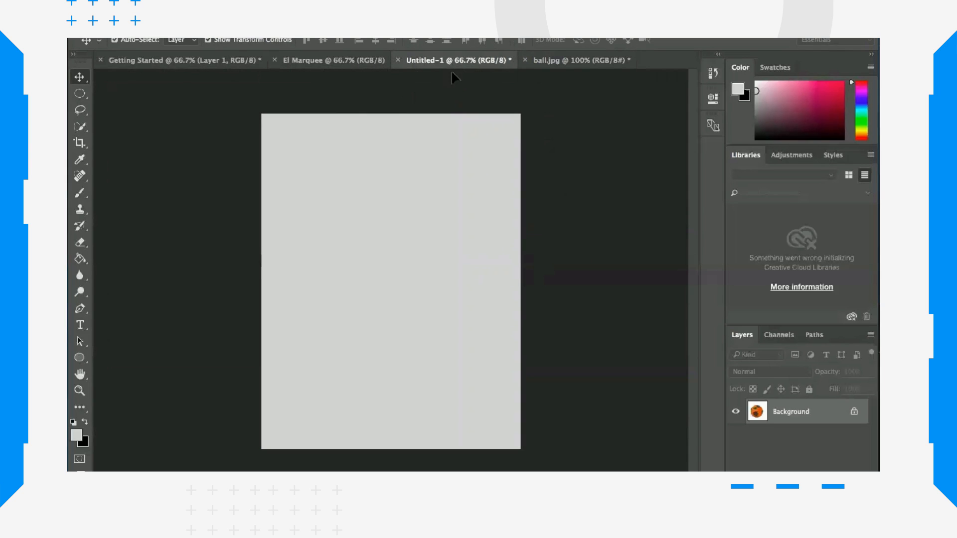
{"action": "left_click_drag", "start_coordinate": [451, 72], "coordinate": [451, 129]}
{"action": "left_click_drag", "start_coordinate": [374, 283], "coordinate": [374, 282]}
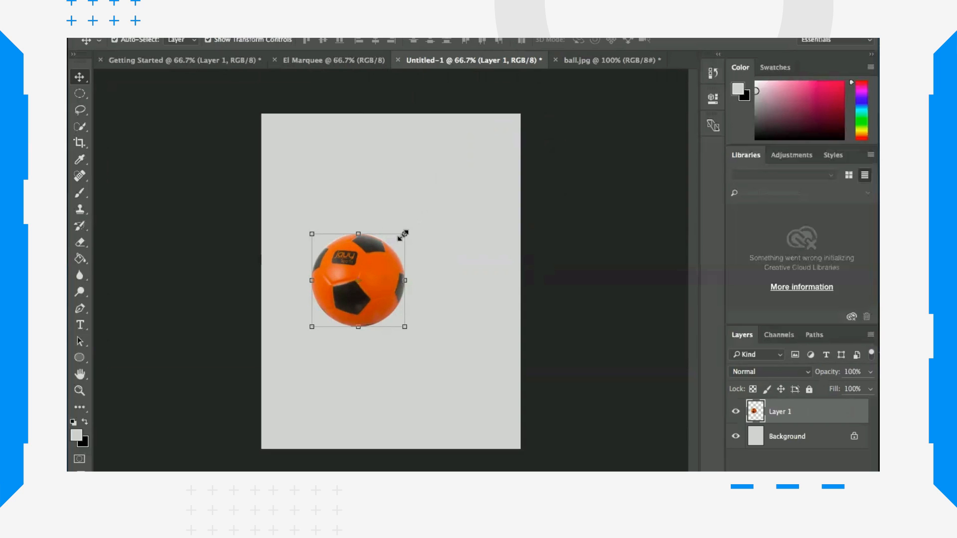
Step: Enlarge the ball to about 128% and duplicate Layer 1 as Layer 1 copy
{"action": "left_click_drag", "start_coordinate": [405, 234], "coordinate": [421, 199]}
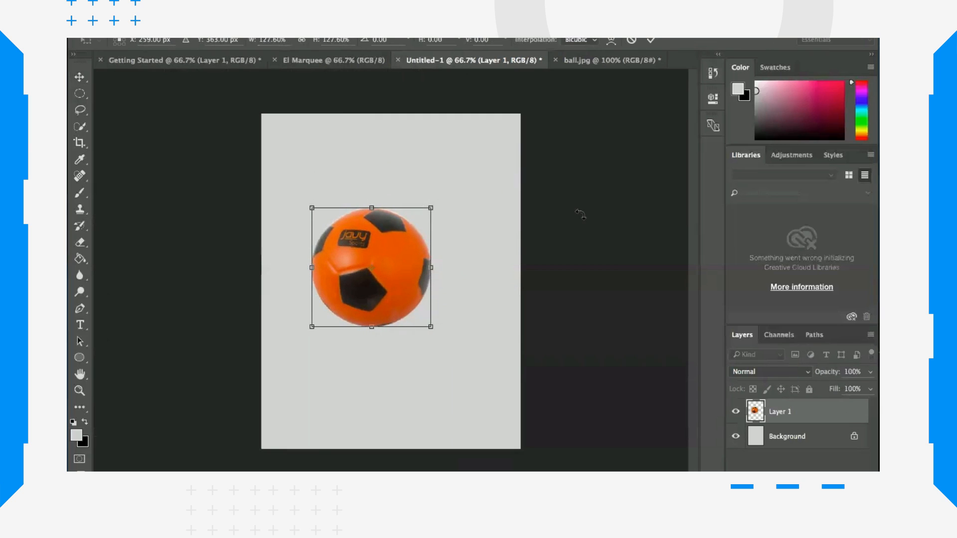
{"action": "key", "text": "Return"}
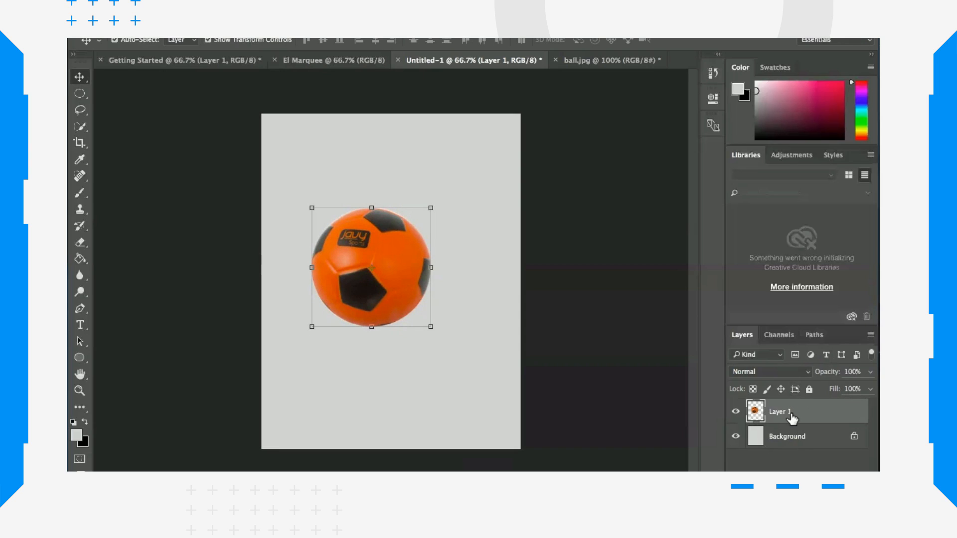
{"action": "right_click", "coordinate": [820, 412]}
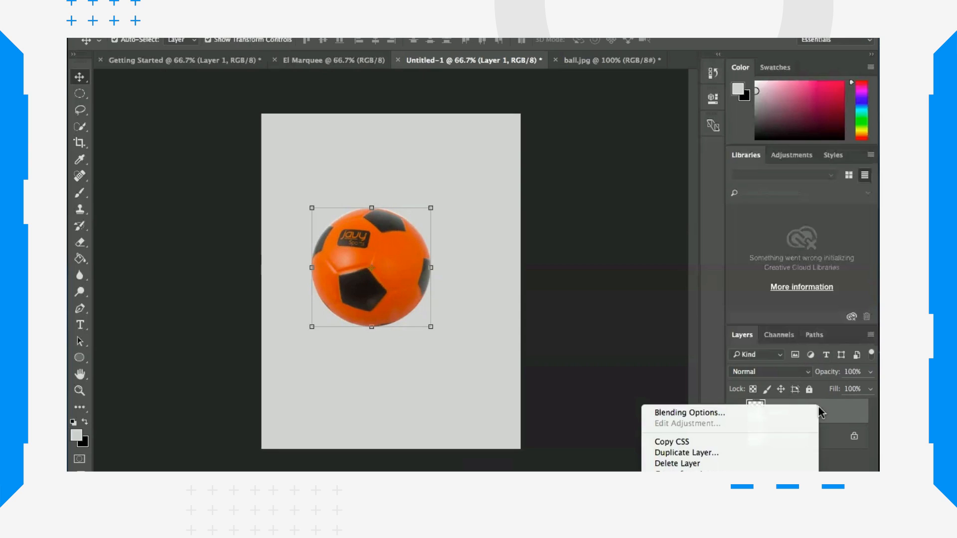
{"action": "left_click", "coordinate": [736, 452]}
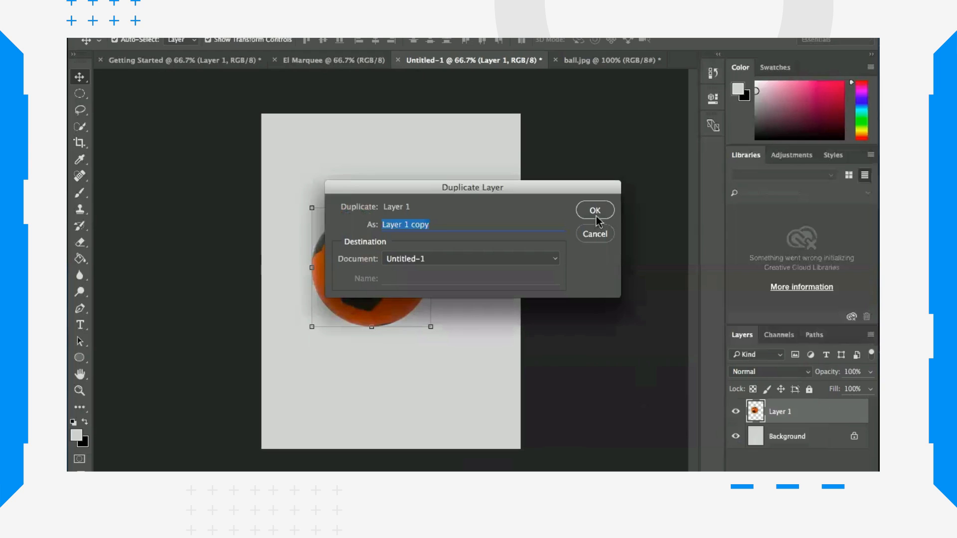
{"action": "left_click", "coordinate": [596, 213]}
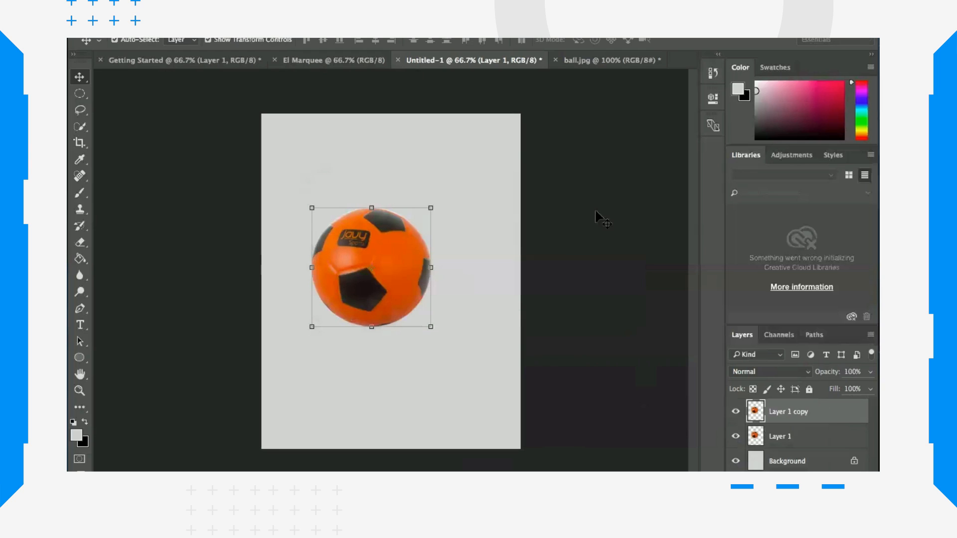
Step: Shrink the copied ball to about 58% at the lower left, then nudge the large ball up and left
{"action": "left_click_drag", "start_coordinate": [380, 247], "coordinate": [444, 320]}
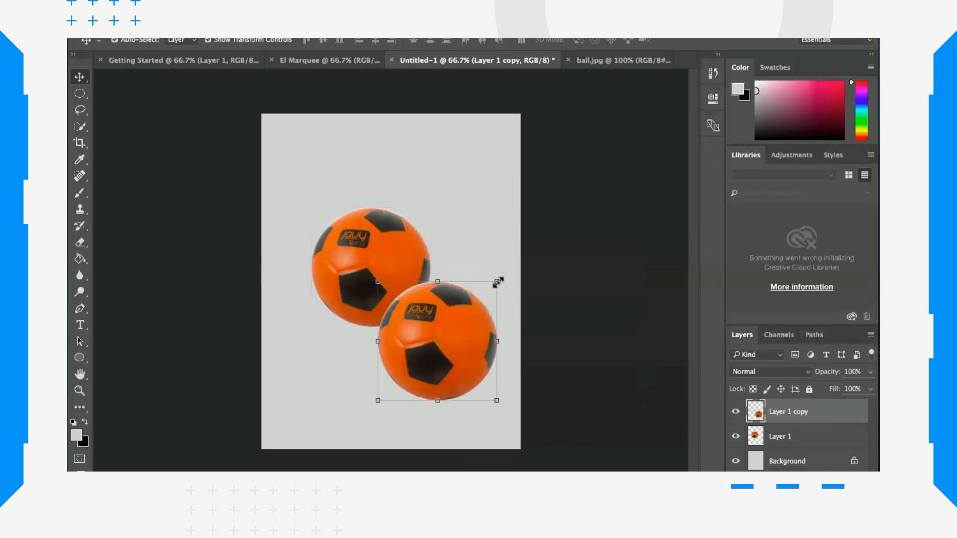
{"action": "left_click_drag", "start_coordinate": [499, 283], "coordinate": [447, 329]}
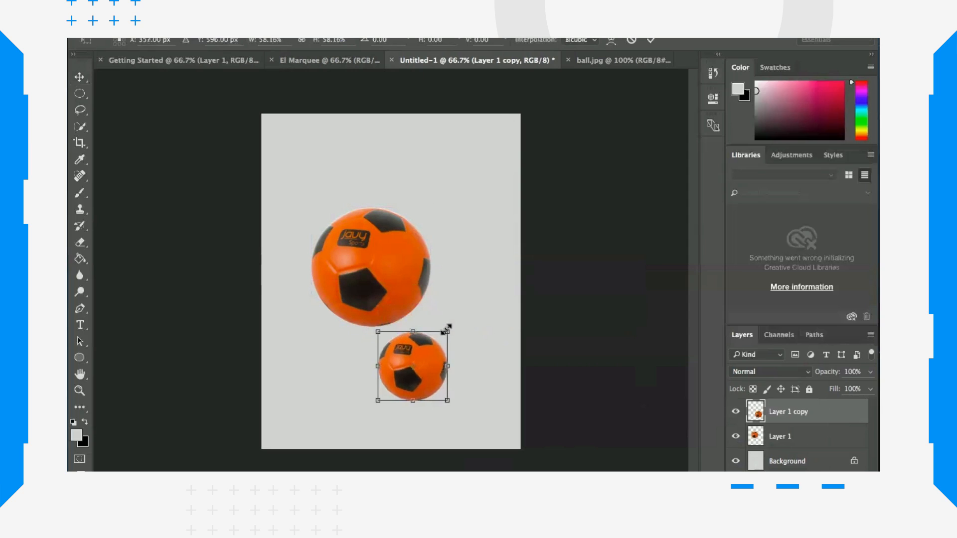
{"action": "left_click_drag", "start_coordinate": [417, 377], "coordinate": [315, 373]}
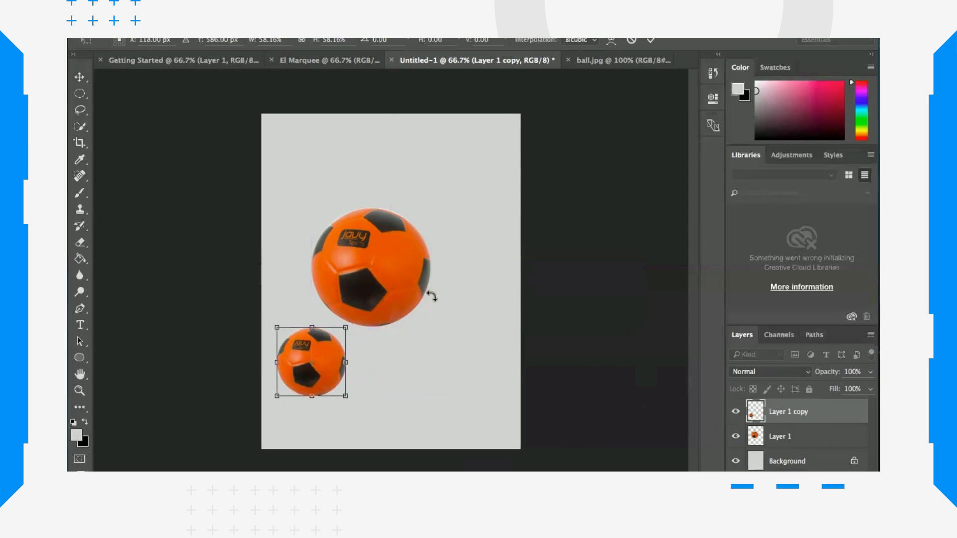
{"action": "key", "text": "Return"}
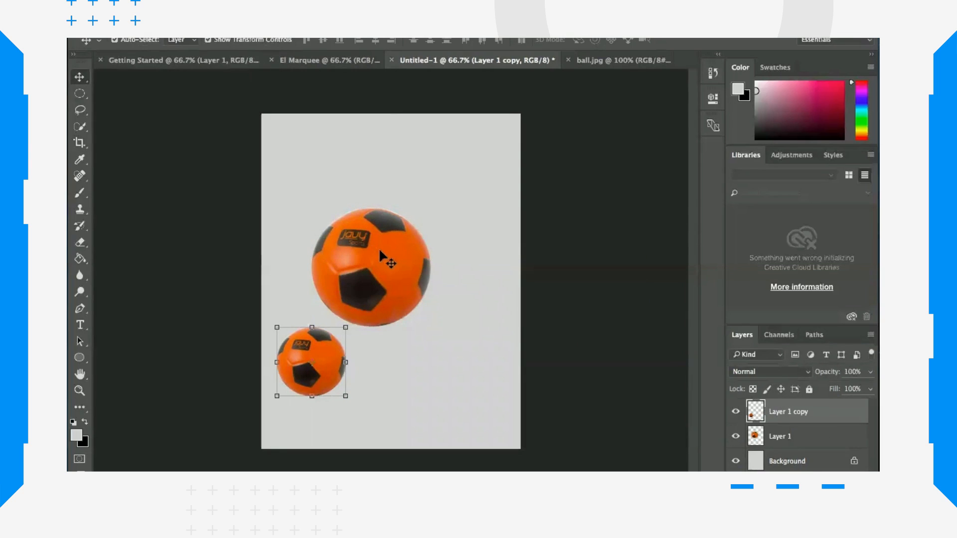
{"action": "left_click_drag", "start_coordinate": [378, 247], "coordinate": [355, 262]}
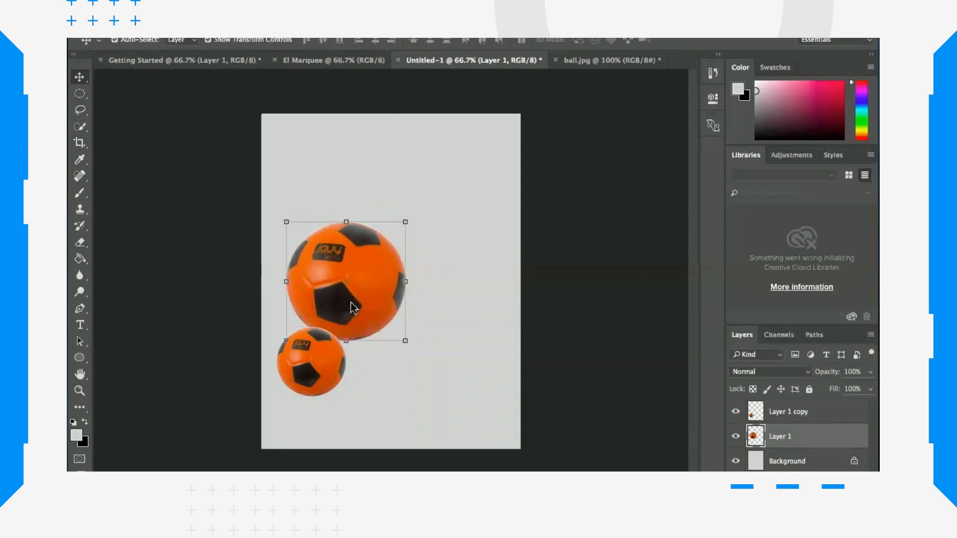
Step: Duplicate the small ball by dragging copies to the lower right, right side and top of the canvas
{"action": "left_click", "coordinate": [327, 373]}
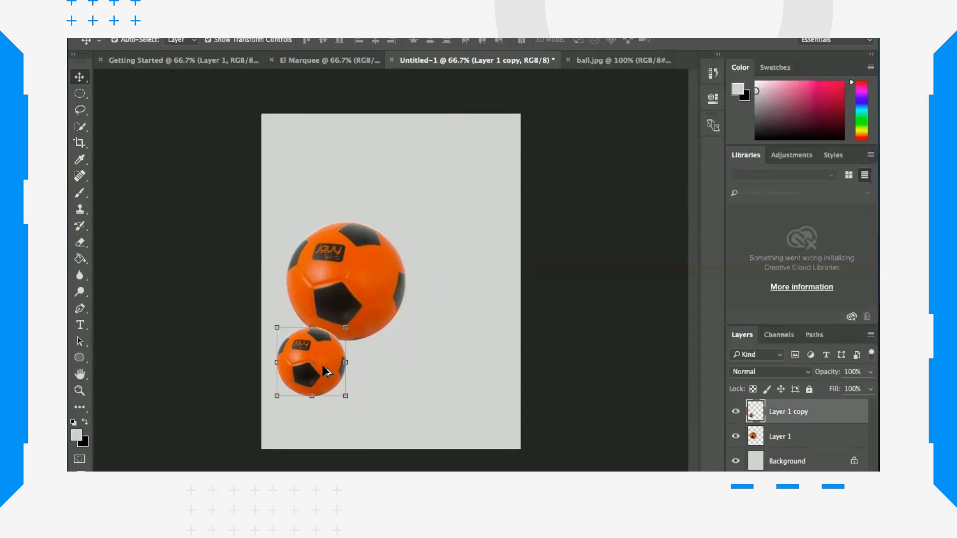
{"action": "left_click_drag", "start_coordinate": [325, 371], "coordinate": [429, 372]}
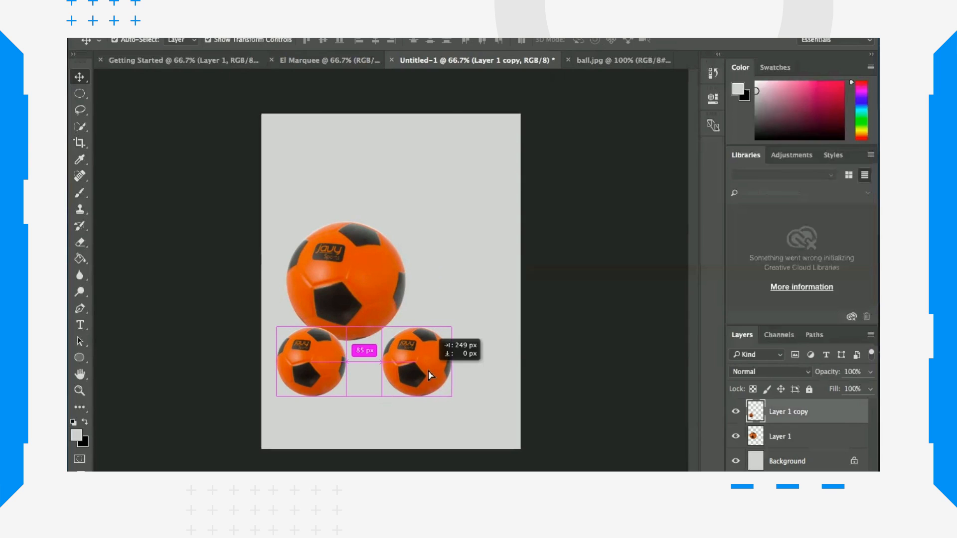
{"action": "left_click_drag", "start_coordinate": [430, 375], "coordinate": [430, 375]}
{"action": "left_click_drag", "start_coordinate": [437, 377], "coordinate": [418, 188]}
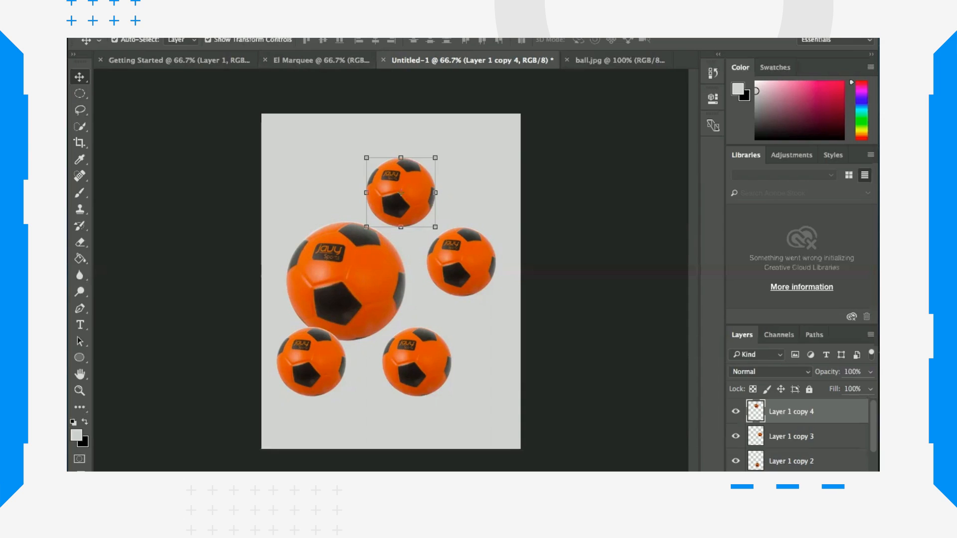
Step: Save the composition as Ball comp.psd in the VTDI CS112 folder with maximized compatibility
{"action": "left_click", "coordinate": [183, 8]}
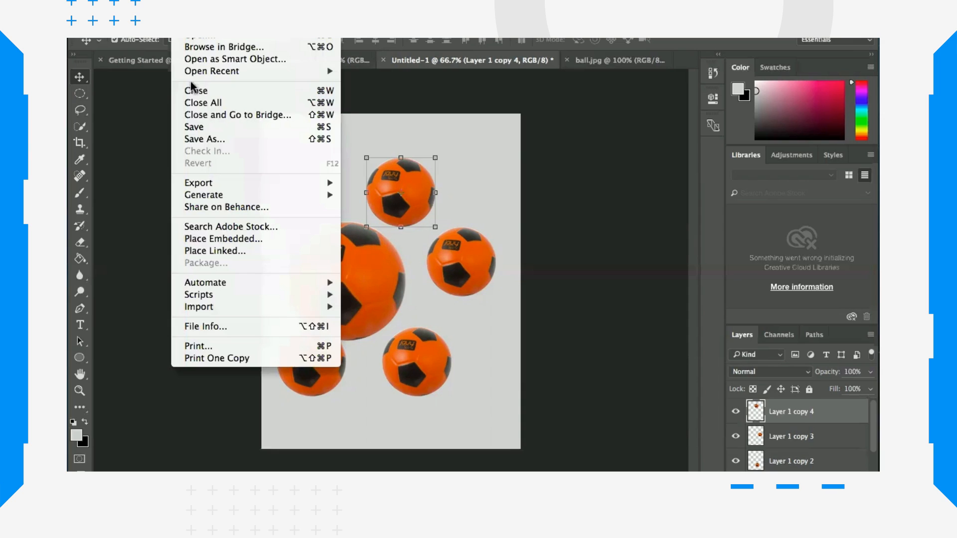
{"action": "left_click", "coordinate": [211, 128]}
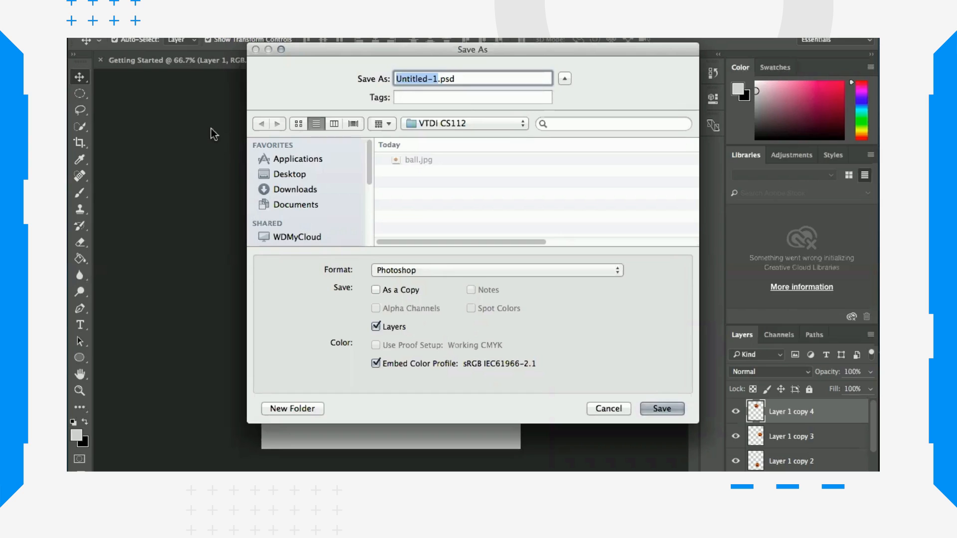
{"action": "type", "text": "Ball comp"}
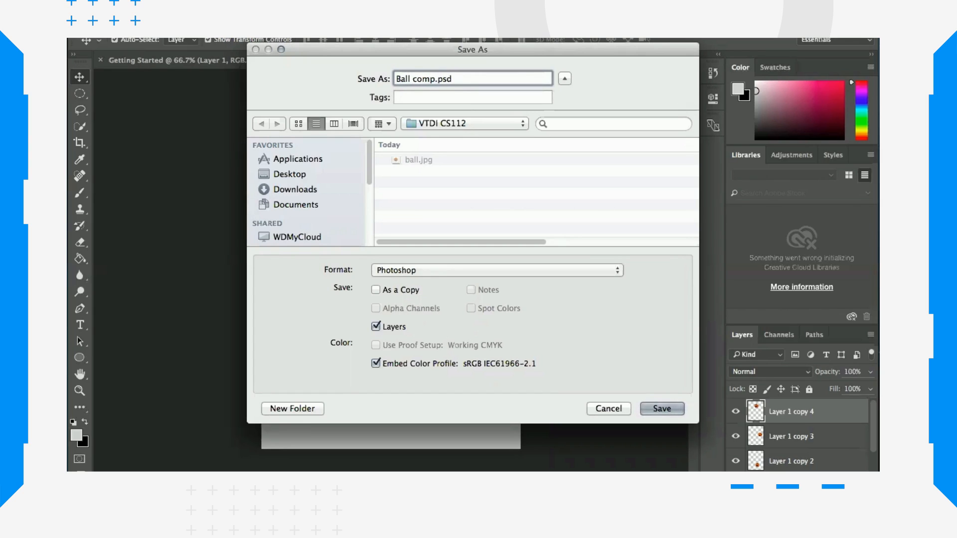
{"action": "left_click", "coordinate": [663, 407]}
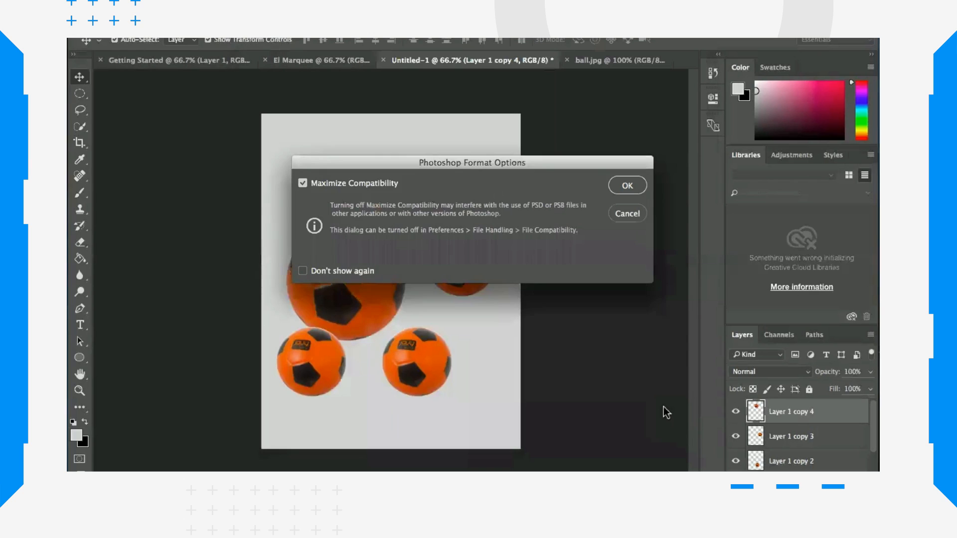
{"action": "left_click", "coordinate": [625, 186]}
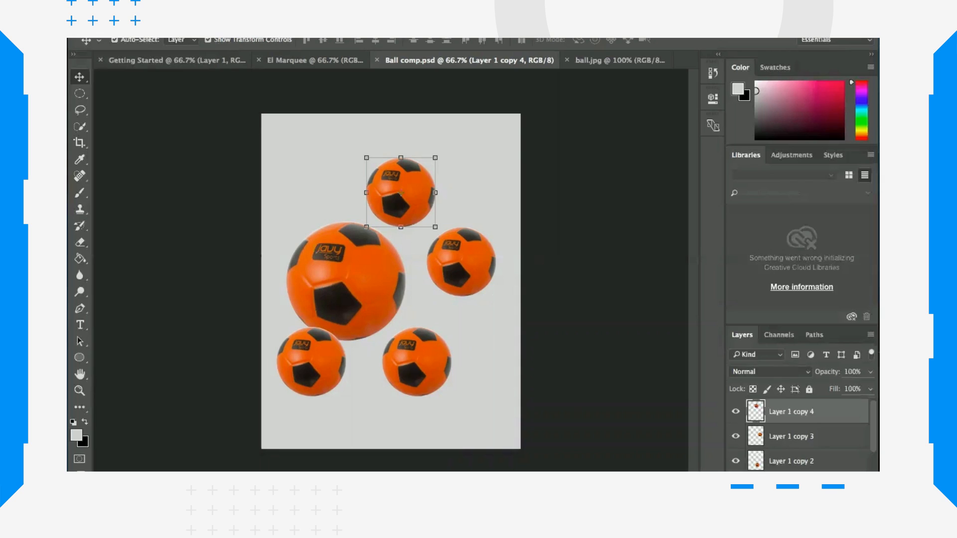
Step: Save a JPEG copy as Ball comp.jpg with quality set to 3 (Low)
{"action": "left_click", "coordinate": [184, 8]}
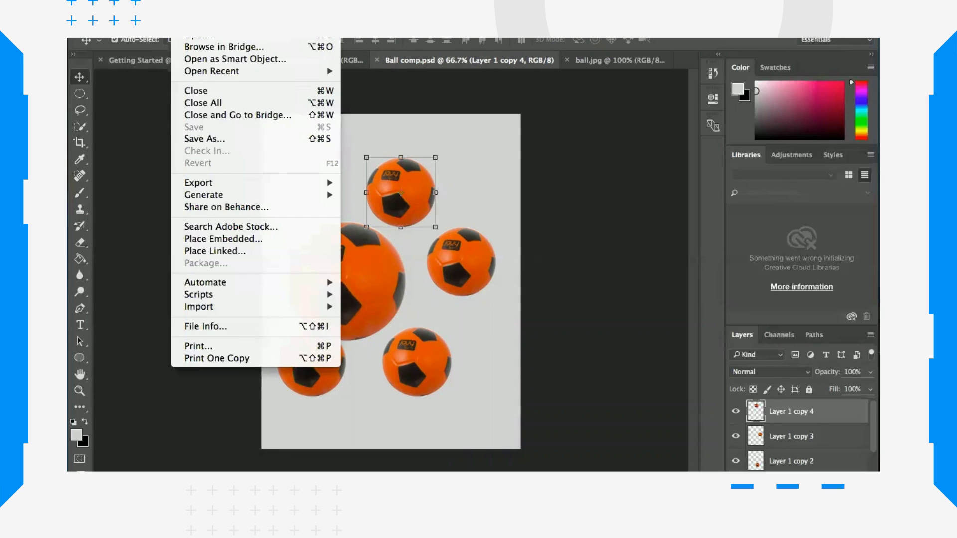
{"action": "left_click", "coordinate": [224, 137]}
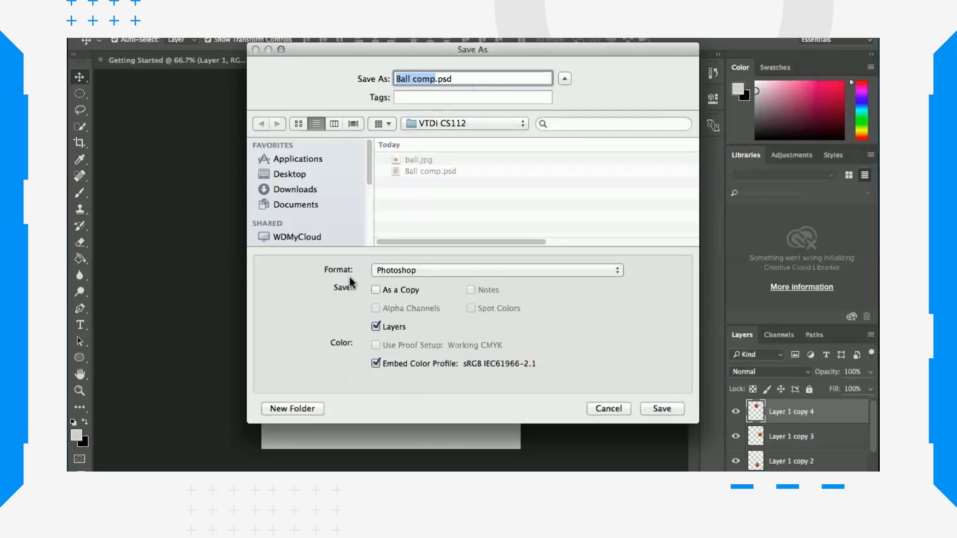
{"action": "left_click", "coordinate": [617, 273]}
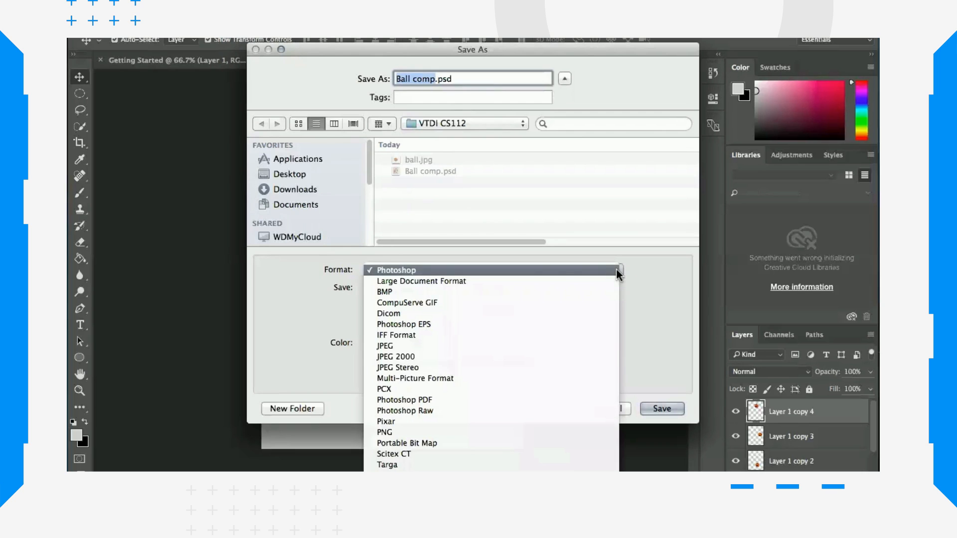
{"action": "left_click", "coordinate": [454, 345]}
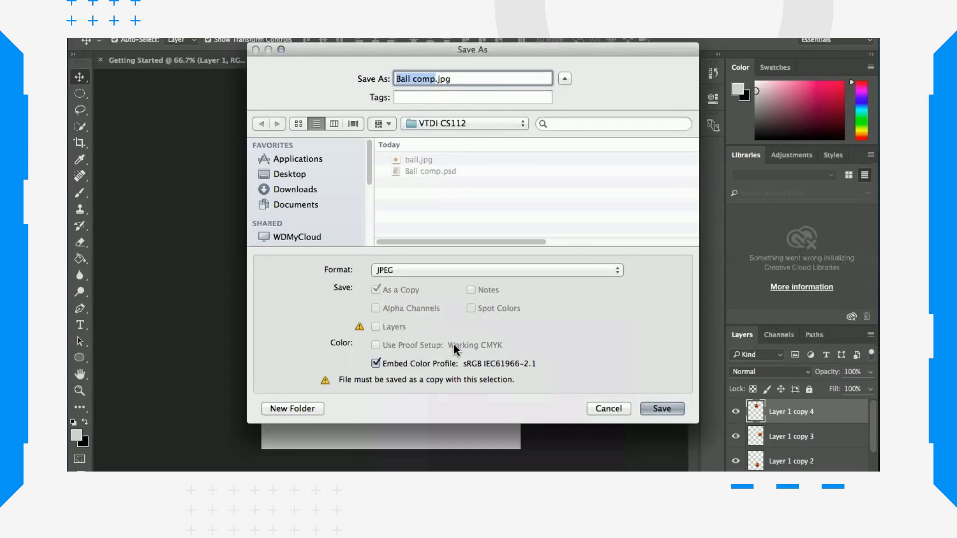
{"action": "left_click", "coordinate": [662, 408]}
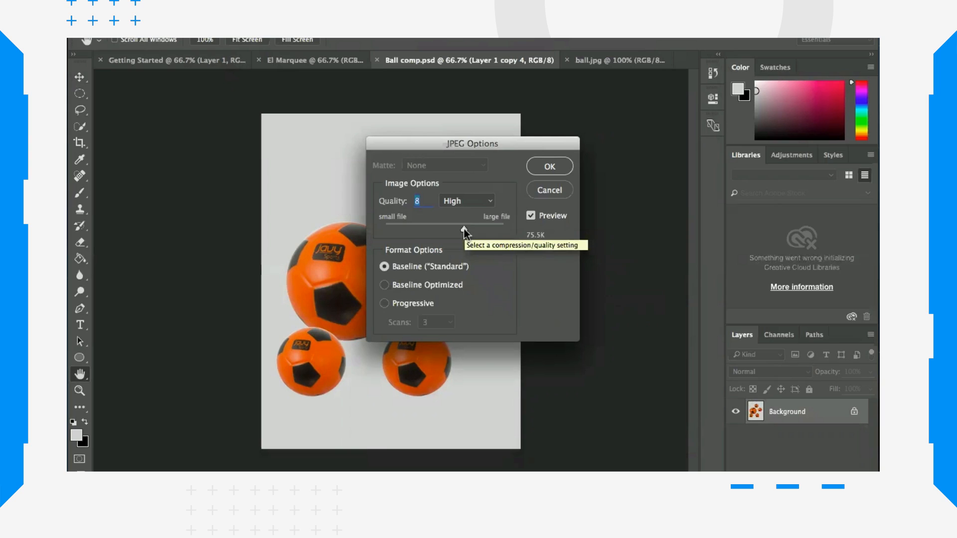
{"action": "left_click_drag", "start_coordinate": [463, 229], "coordinate": [419, 229]}
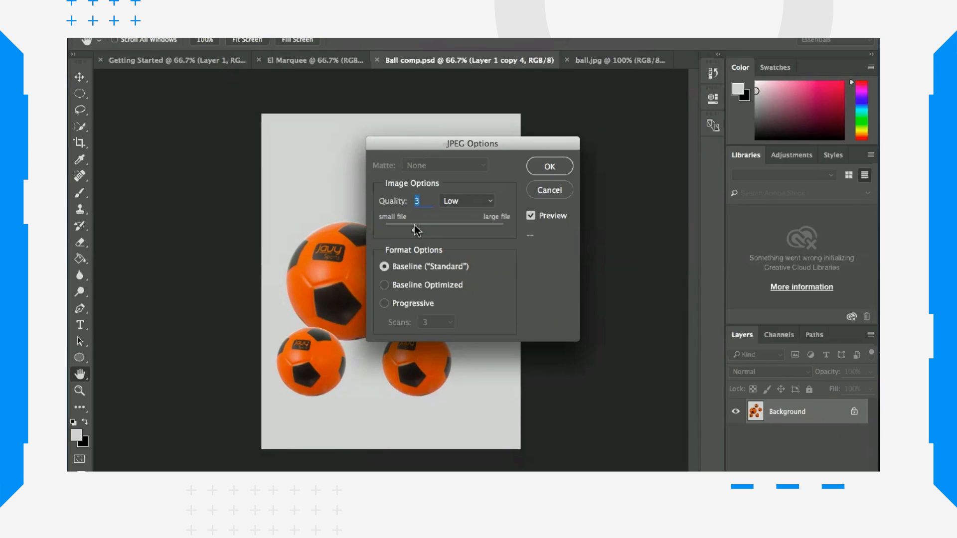
{"action": "left_click", "coordinate": [549, 167]}
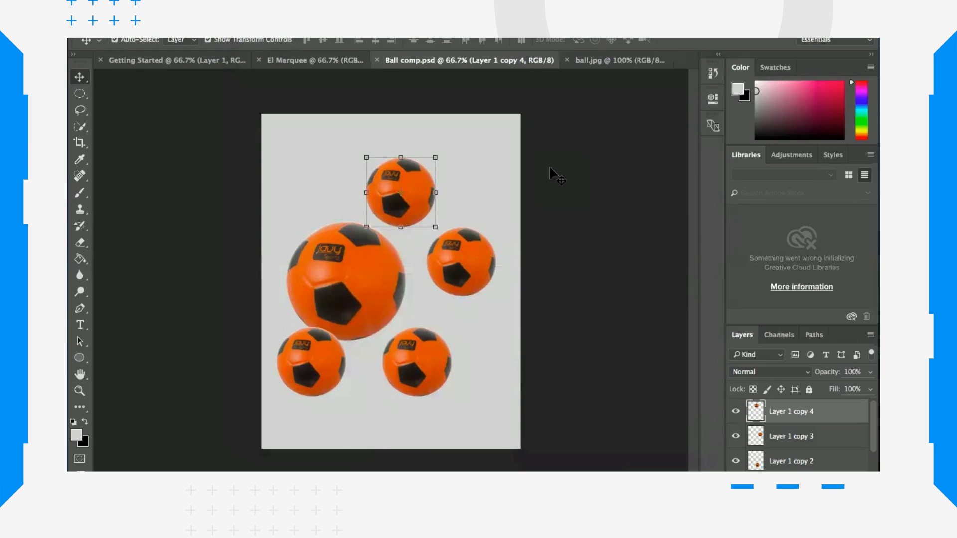